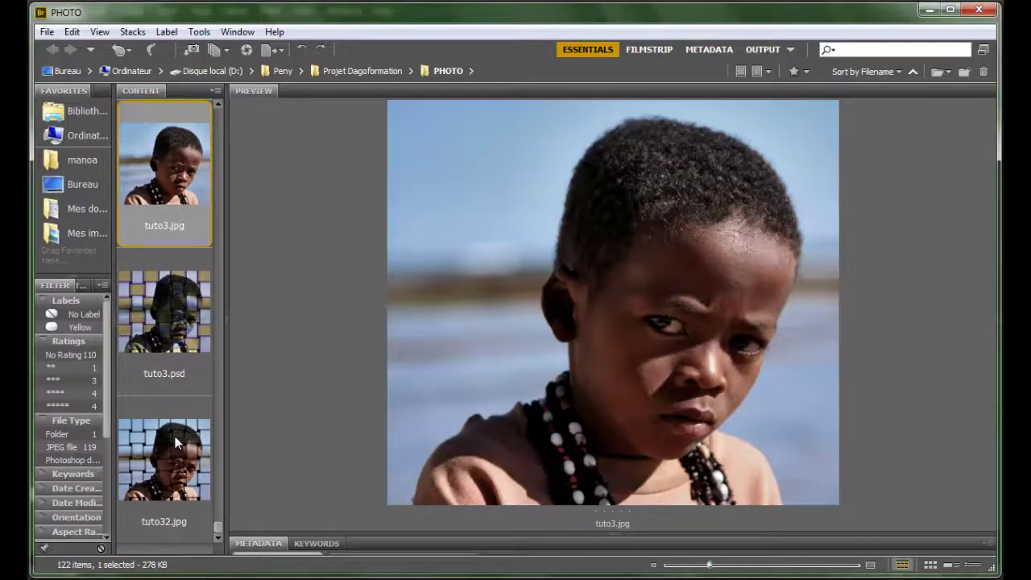
Preview tuto32.jpg, tuto3.psd and tuto3.jpg to compare the woven-strip results with the original portrait.
left_click(175, 436)
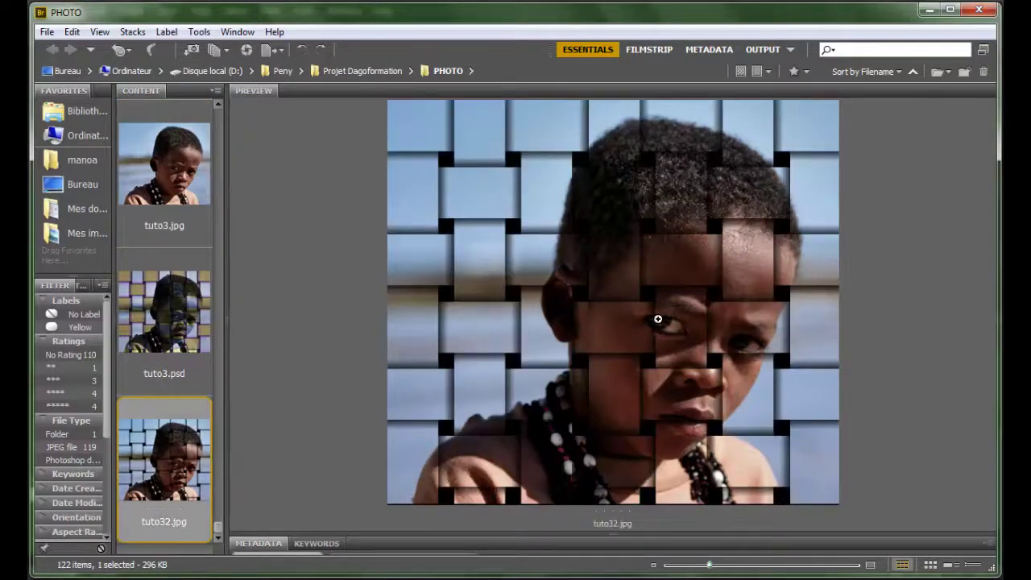
left_click(176, 320)
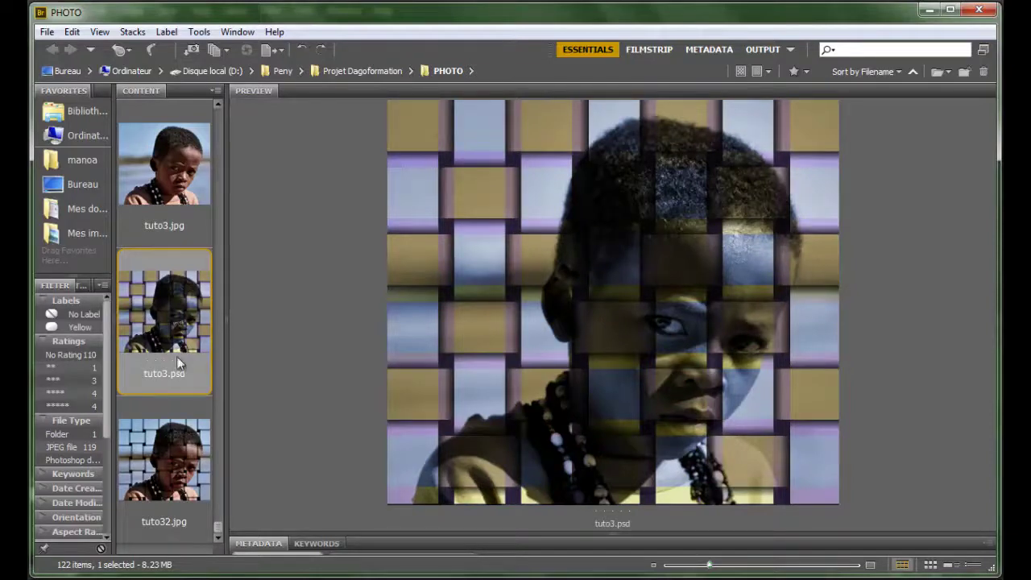
left_click(153, 438)
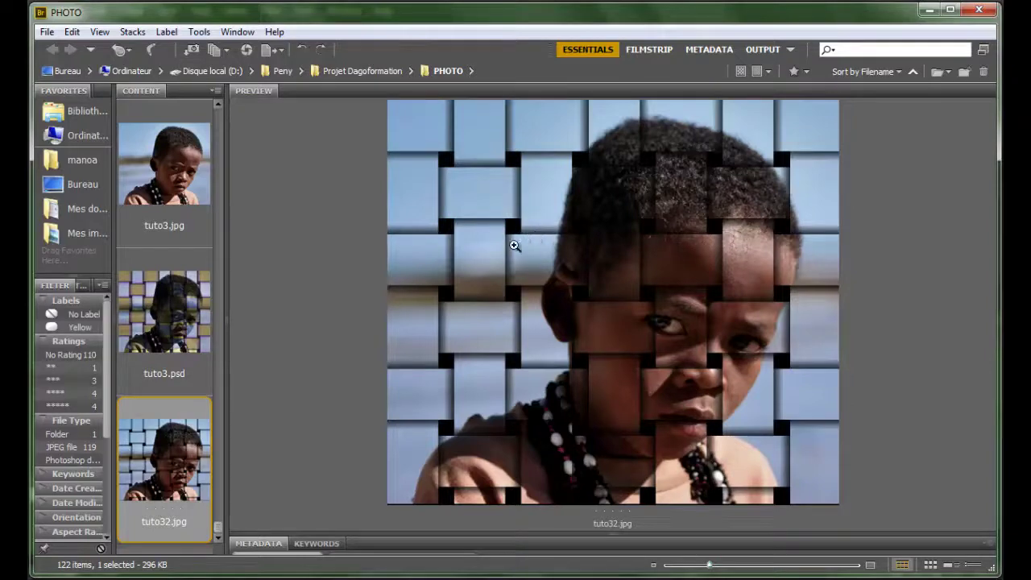
left_click(153, 216)
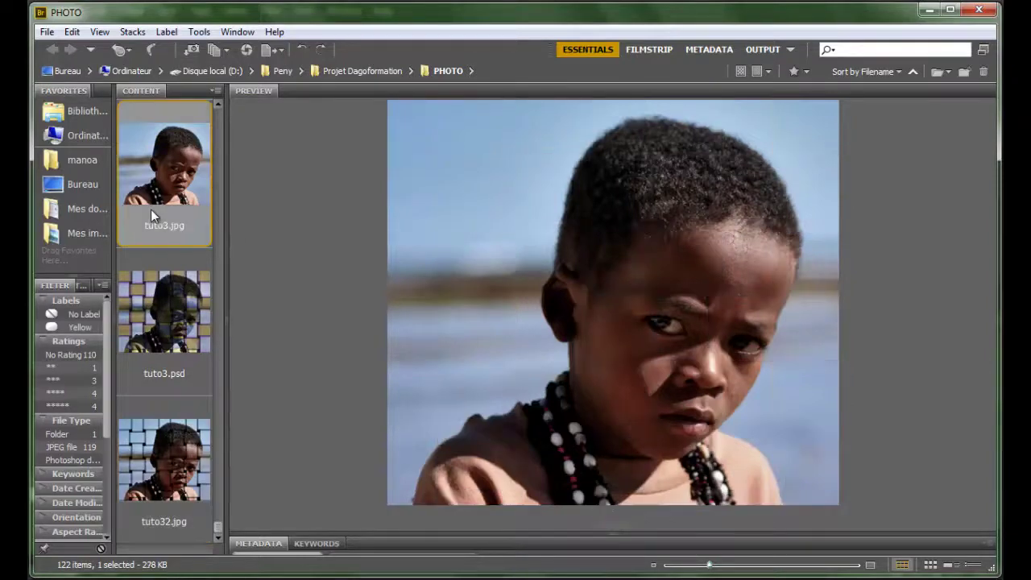
left_click(171, 483, "ctrl")
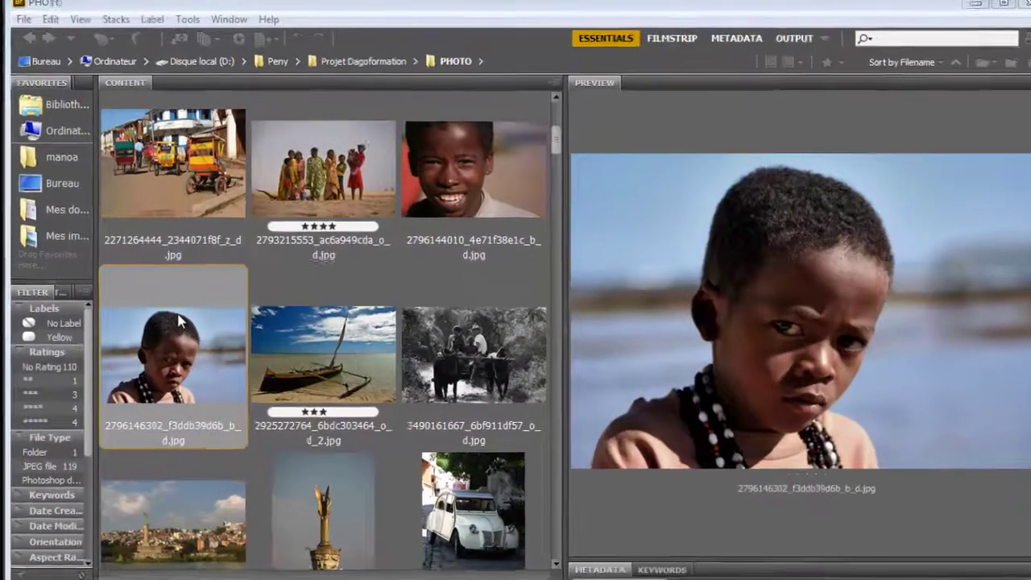
right_click(170, 328)
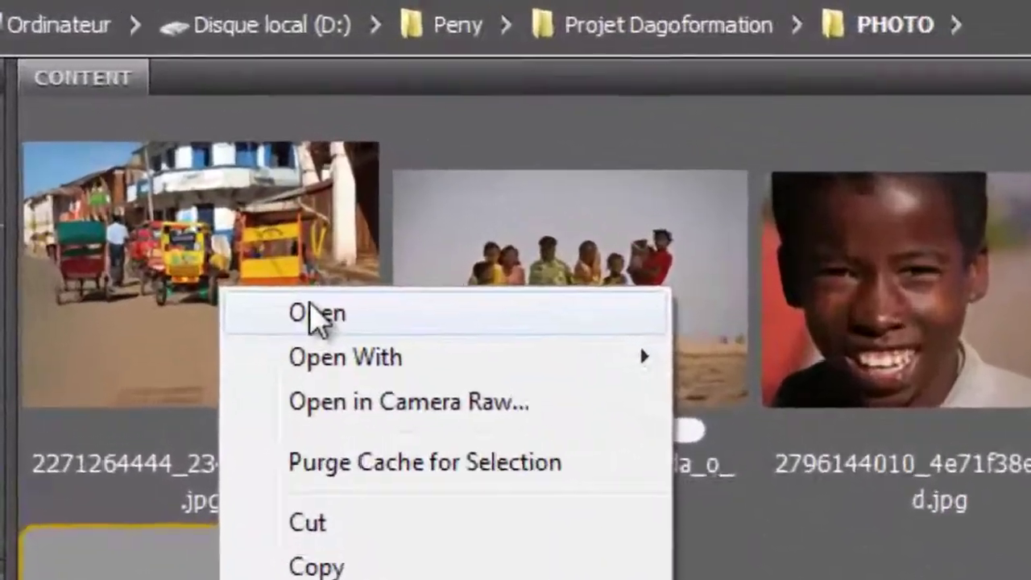
left_click(313, 312)
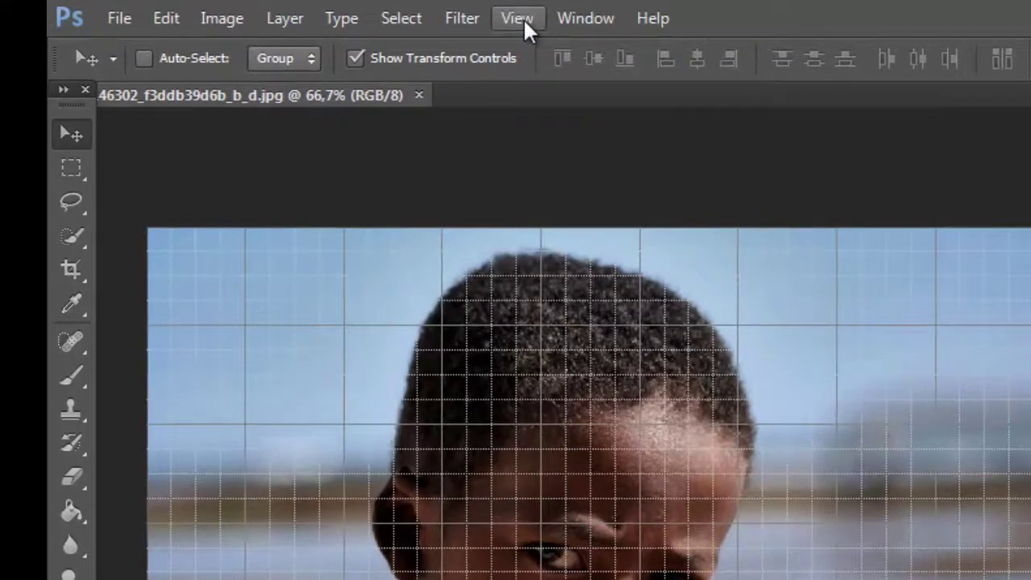
left_click(522, 18)
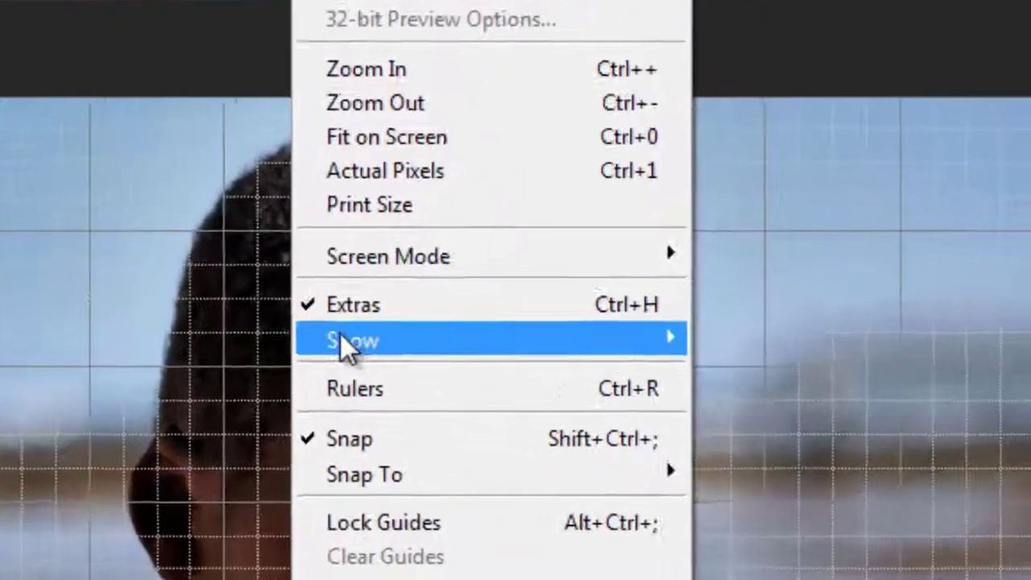
mouse_move(535, 407)
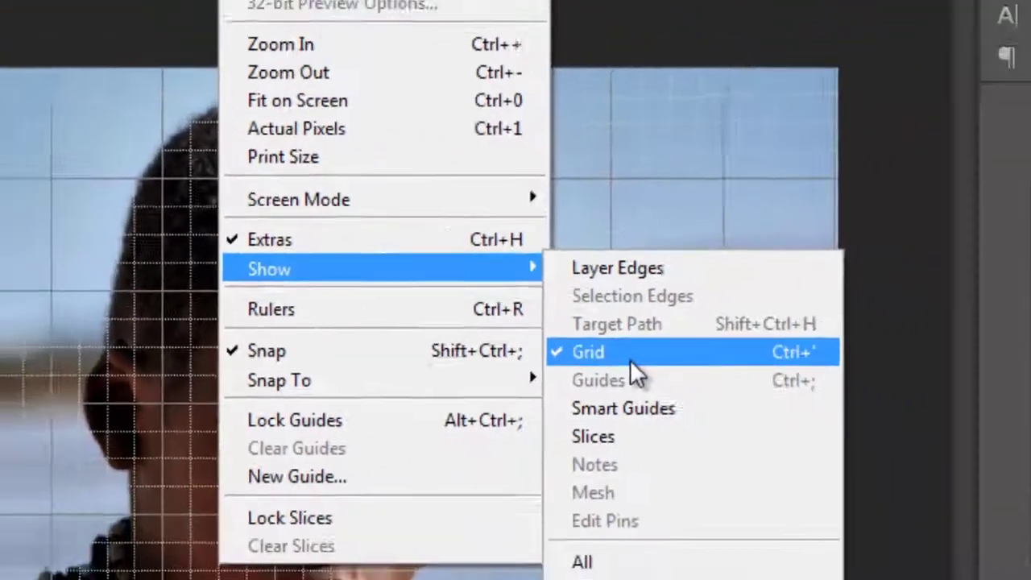
left_click(744, 420)
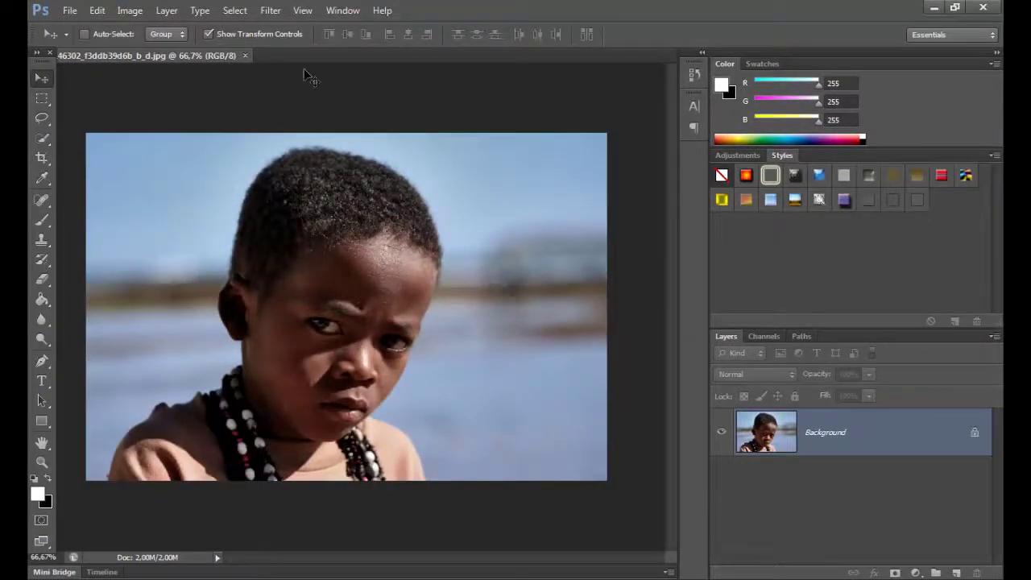
Turn the grid display on over the uncropped photo and back off.
left_click(304, 11)
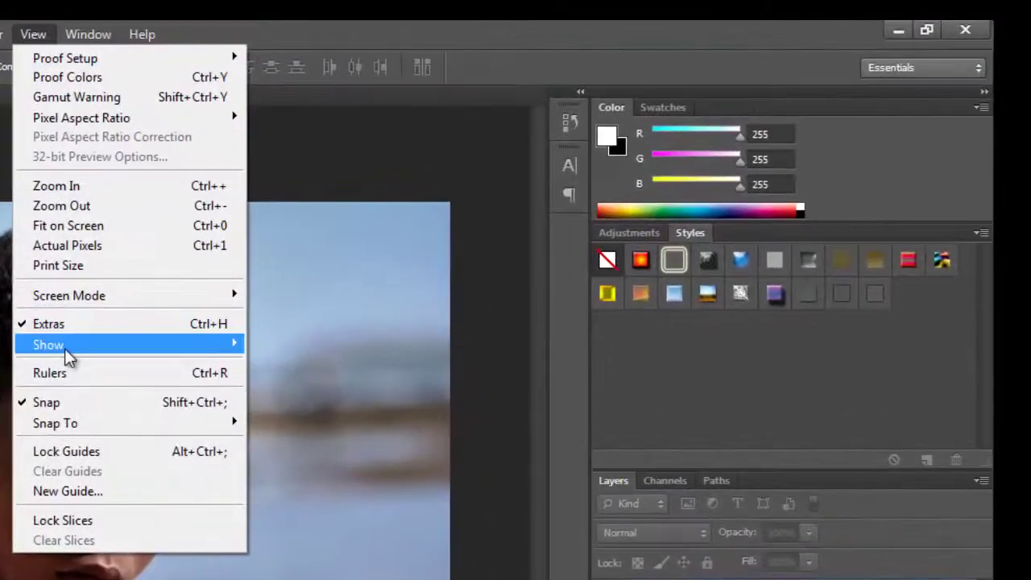
mouse_move(67, 346)
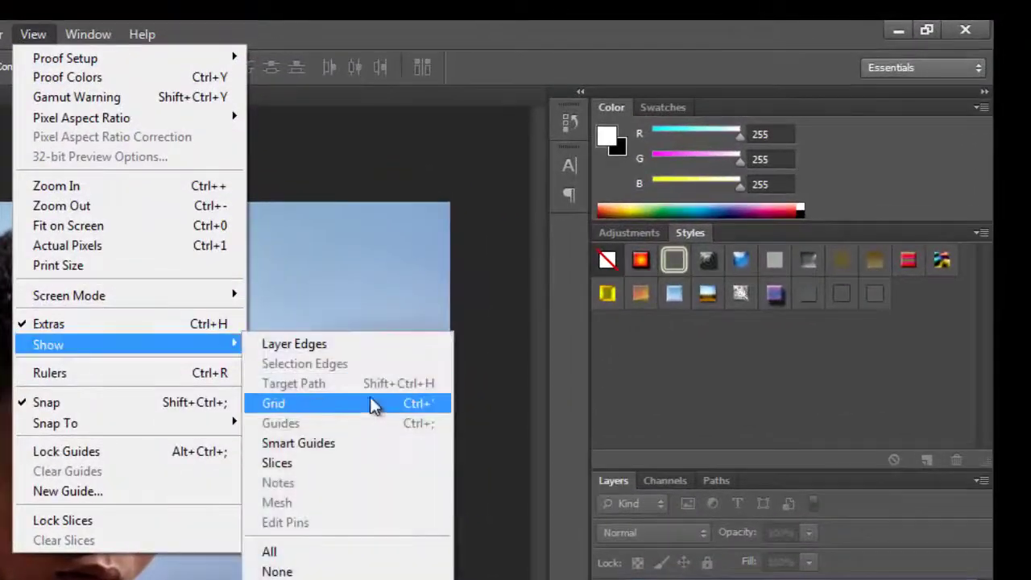
left_click(276, 402)
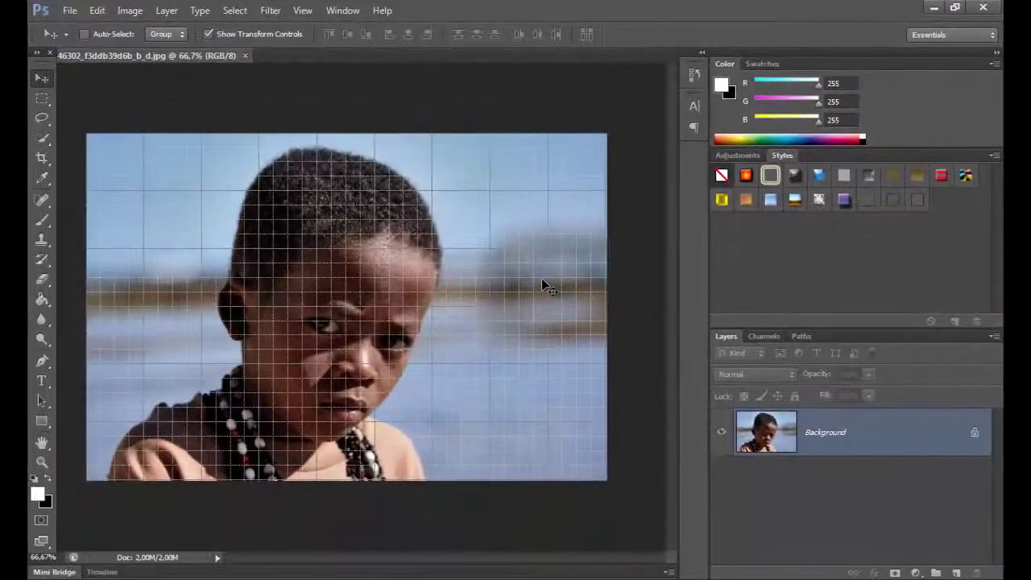
left_click(302, 12)
mouse_move(362, 238)
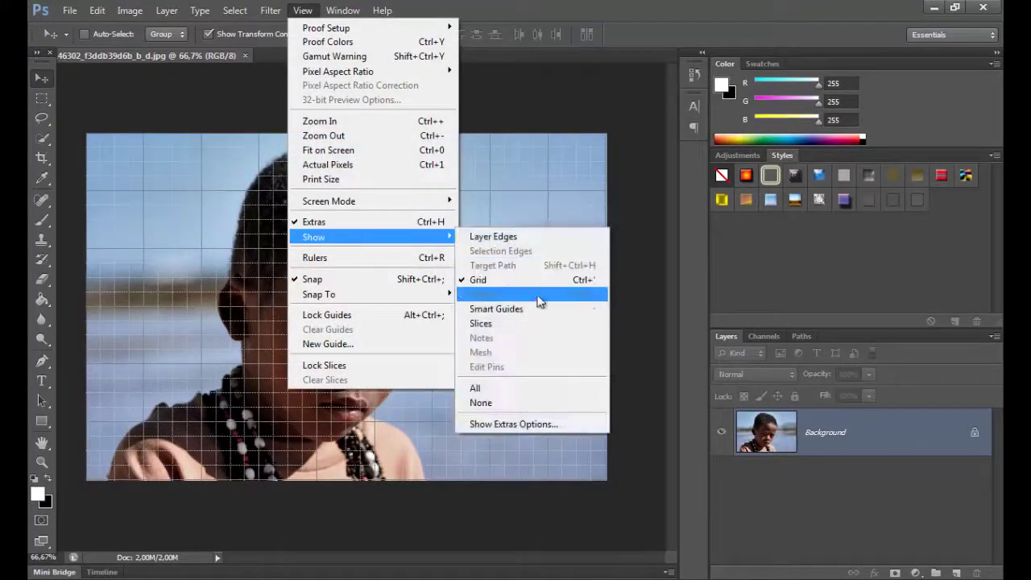
left_click(539, 282)
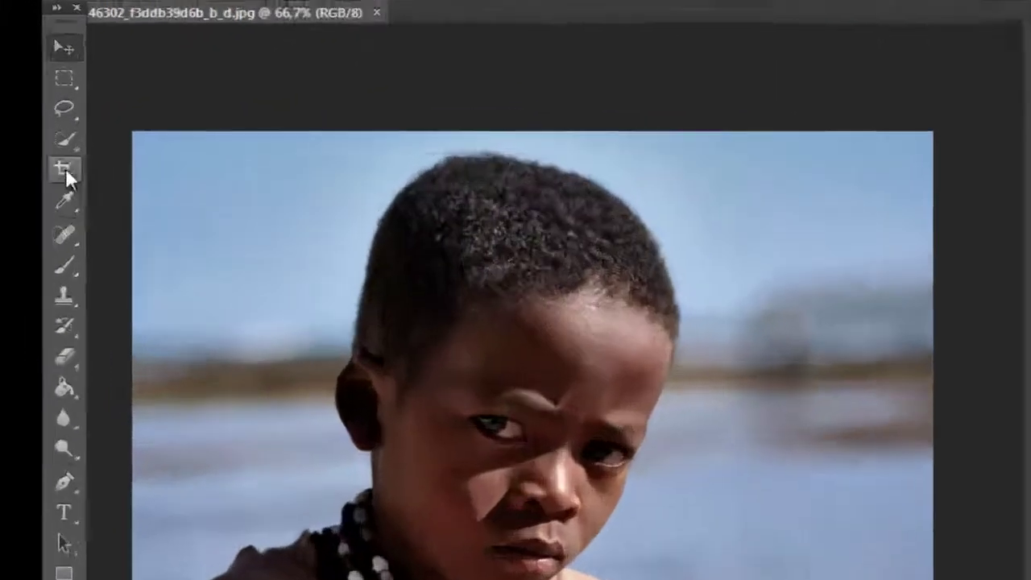
Crop the empty background beside the boy with Delete Cropped Pixels enabled, leaving the image about 25.9 cm wide.
left_click(42, 158)
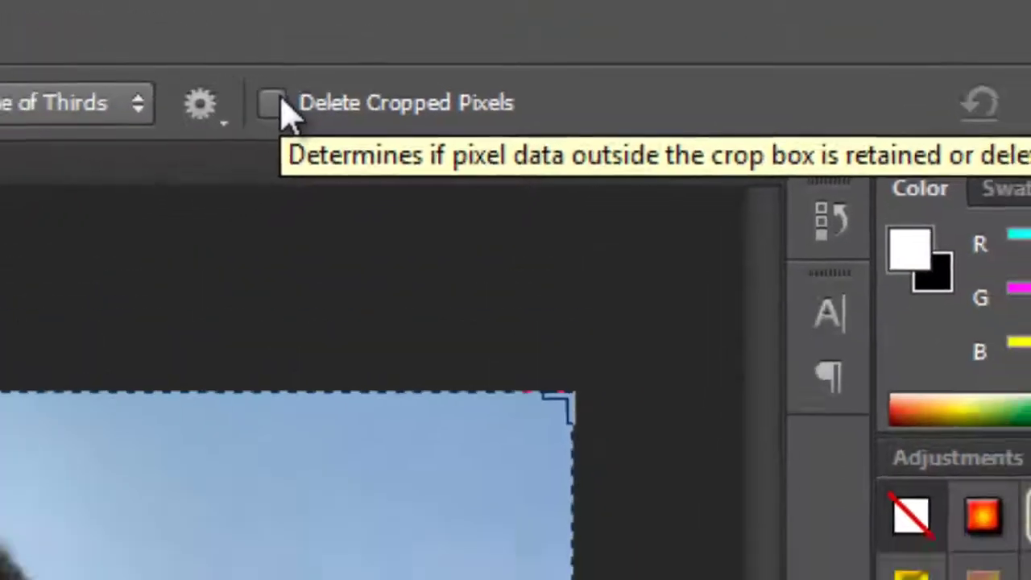
left_click(202, 125)
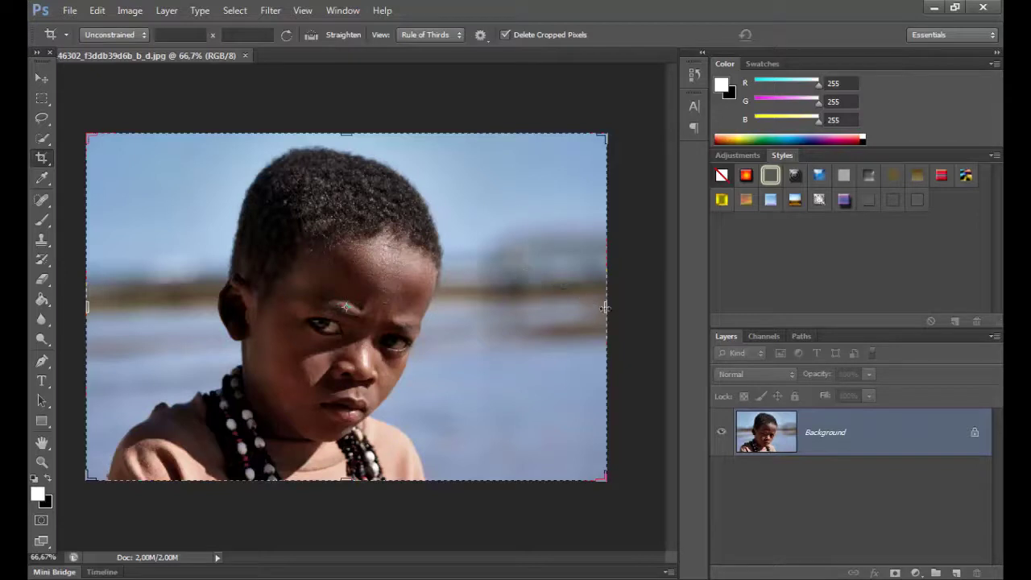
left_click_drag(605, 307, 530, 300)
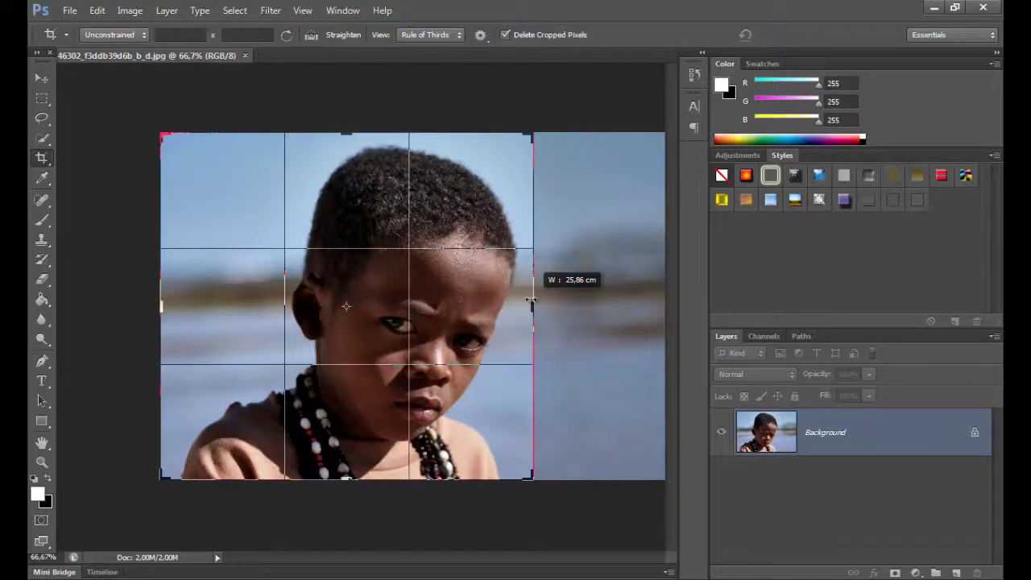
left_click_drag(530, 300, 532, 298)
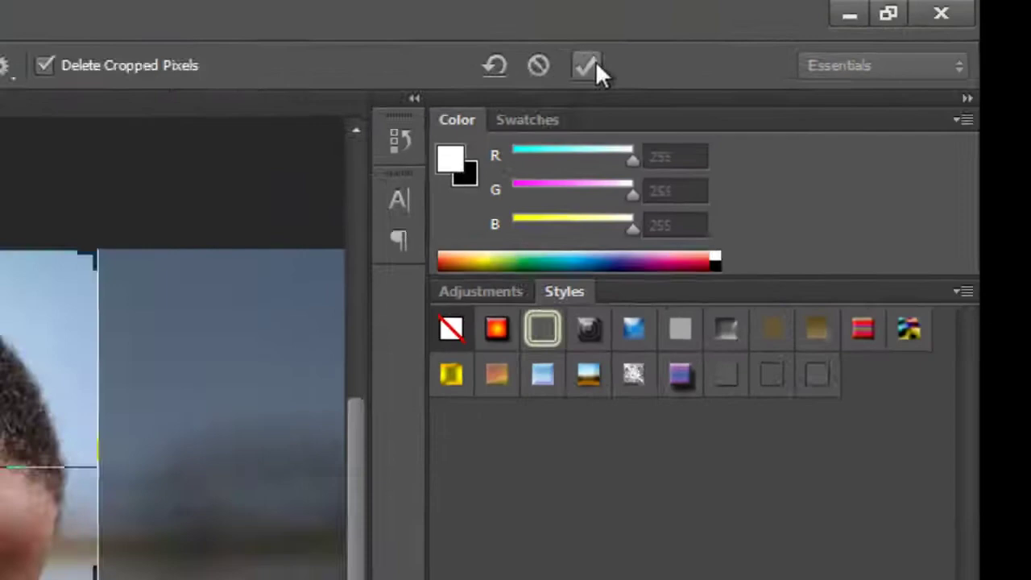
left_click(588, 66)
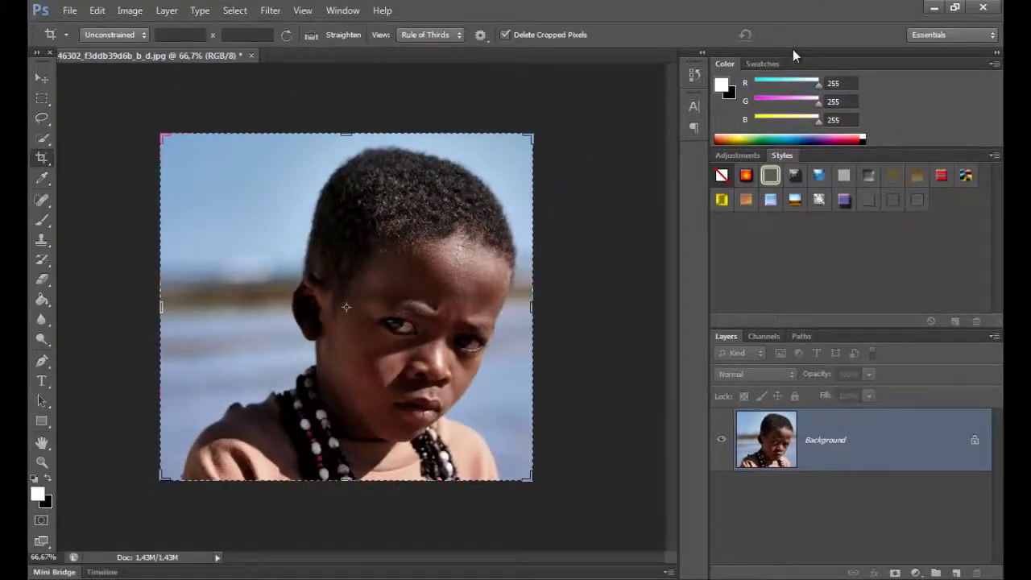
Show the grid over the cropped photo.
left_click(315, 10)
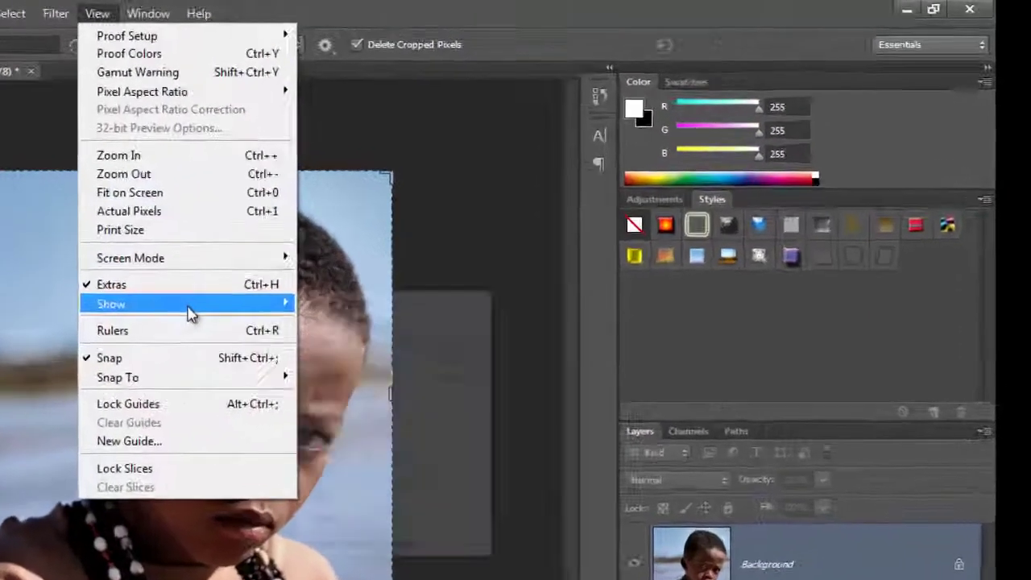
mouse_move(373, 238)
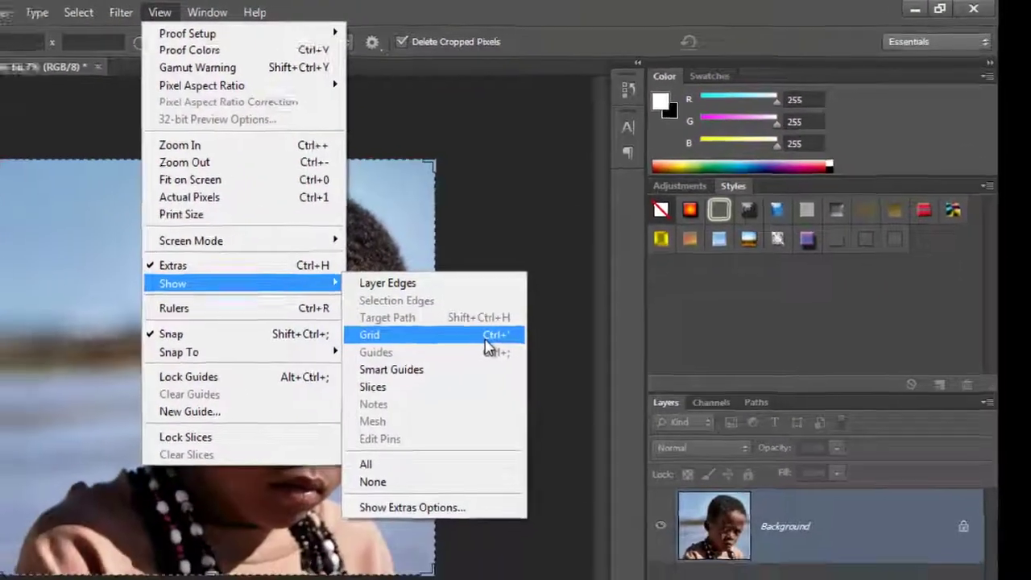
left_click(411, 382)
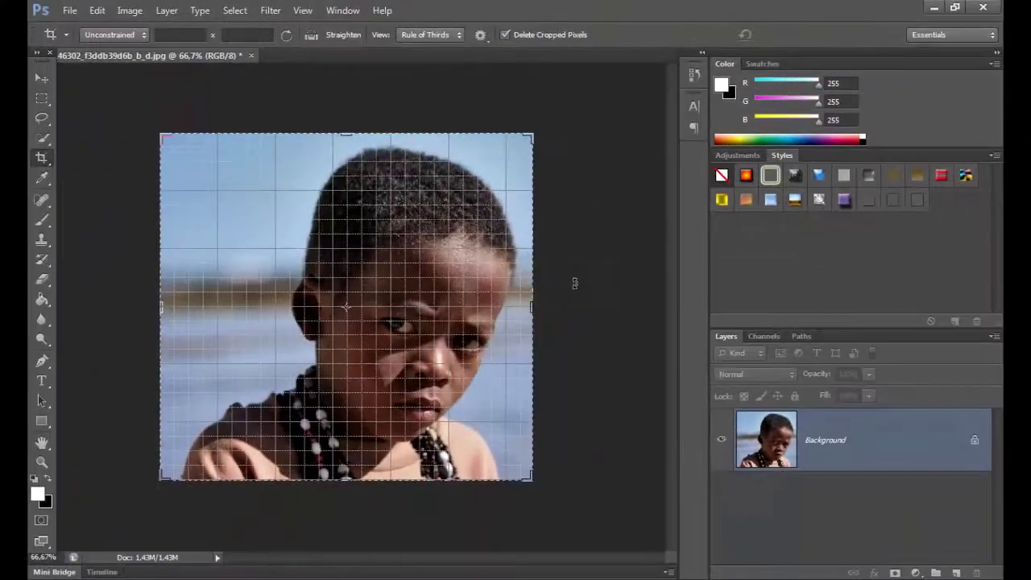
Examine the gridline spacing and subdivisions in the Guides, Grid & Slices preferences against the photo, and return to the Crop tool.
left_click(95, 12)
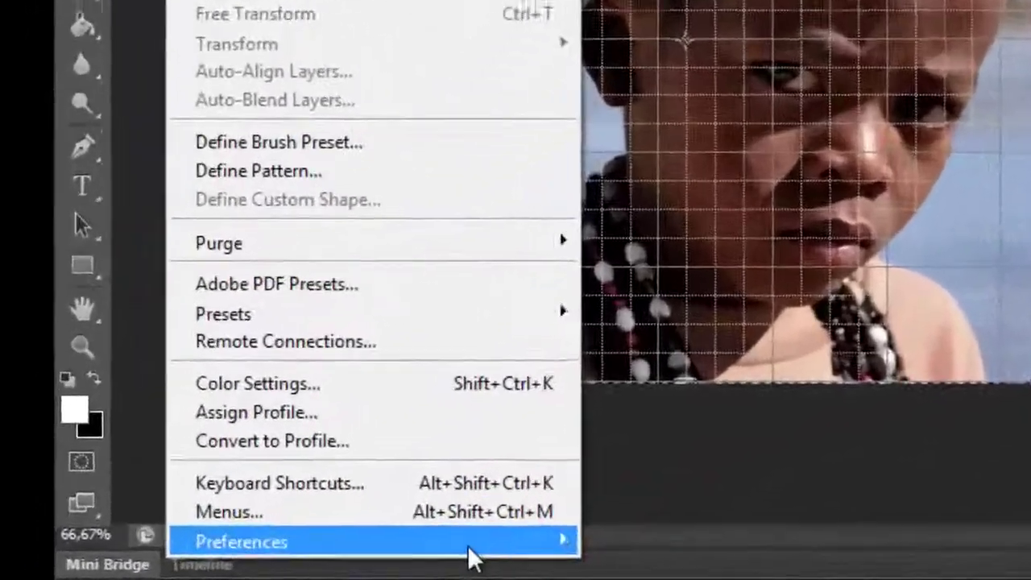
mouse_move(472, 555)
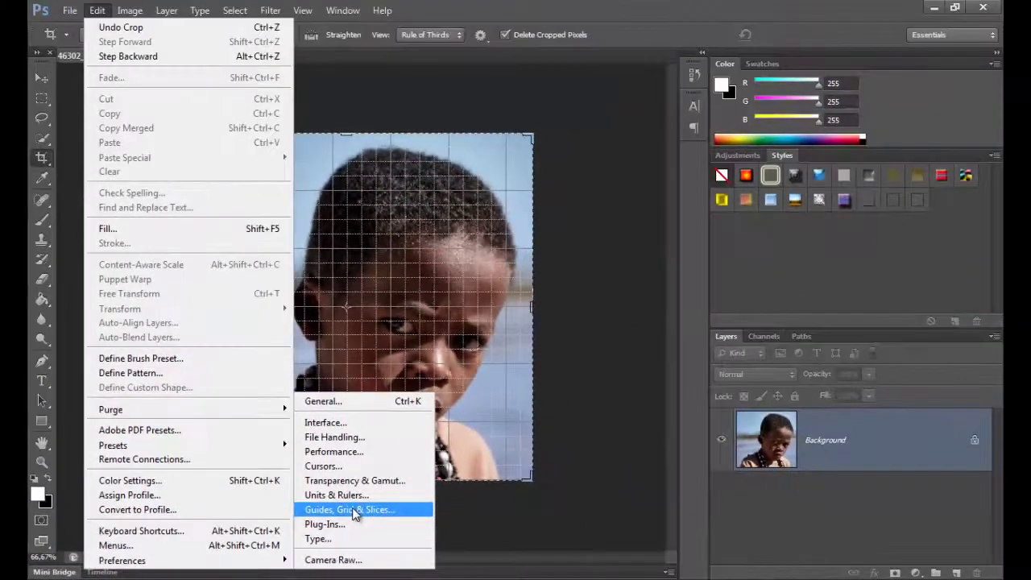
left_click(354, 511)
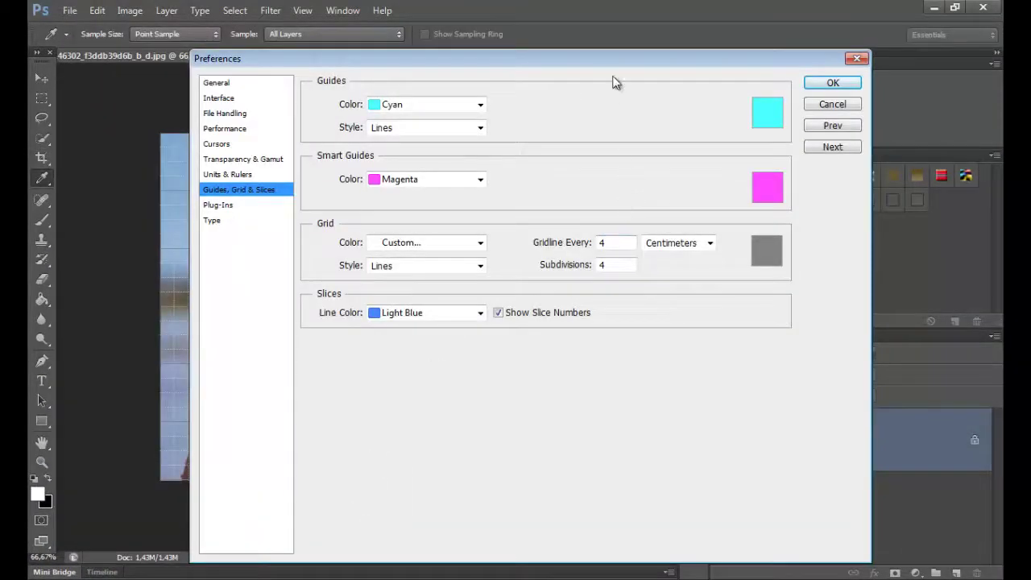
left_click_drag(614, 58, 693, 134)
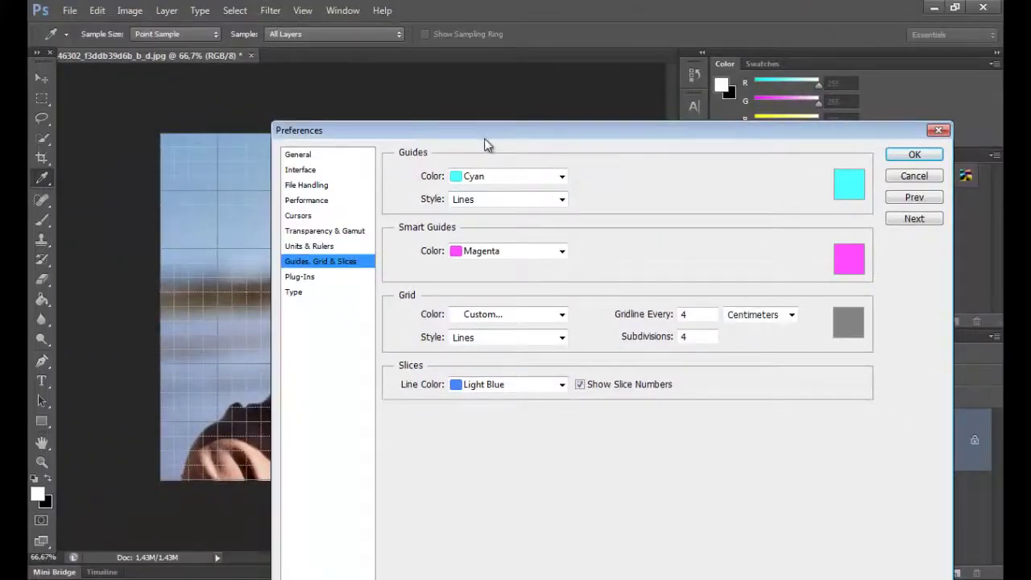
left_click_drag(486, 142, 680, 108)
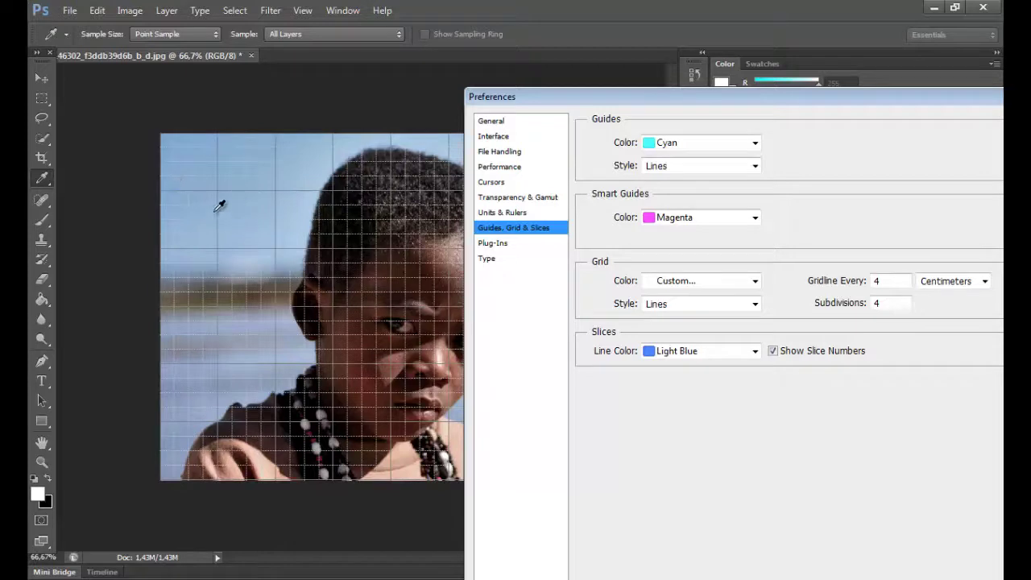
left_click_drag(834, 101, 566, 94)
left_click(843, 110)
key("c")
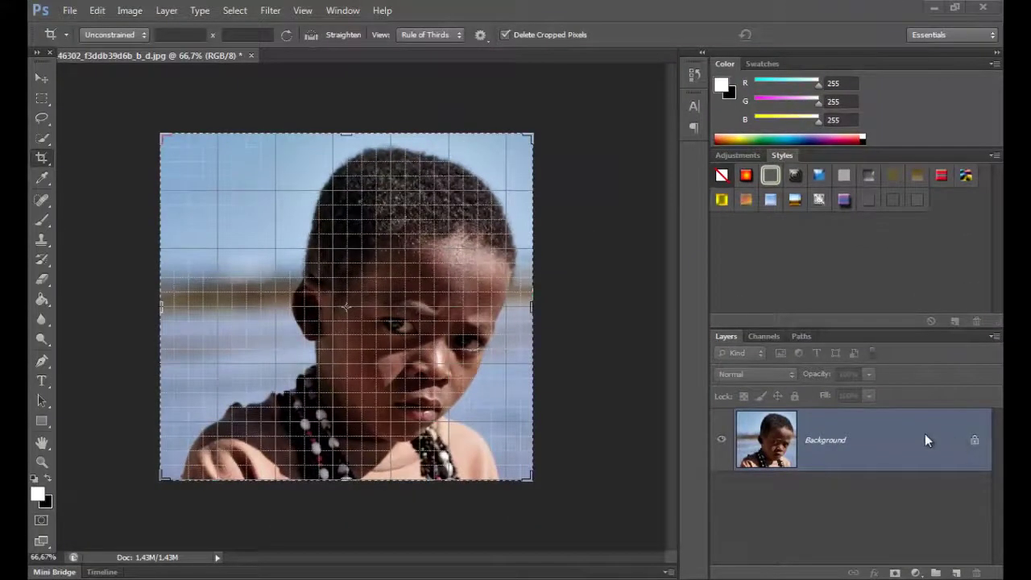
Convert the locked Background into a regular layer named Layer 0 and duplicate it twice.
double_click(926, 439)
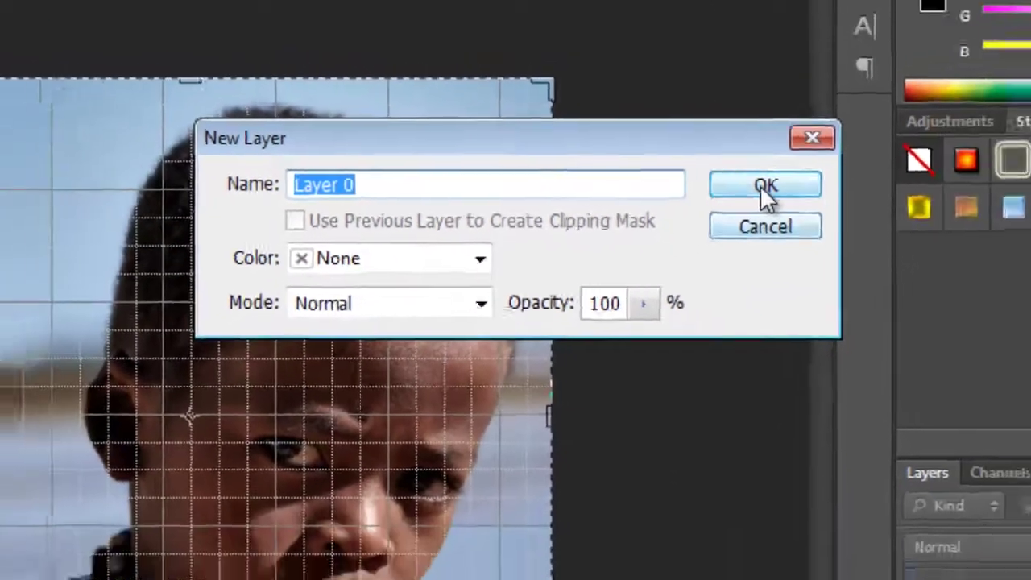
left_click(827, 184)
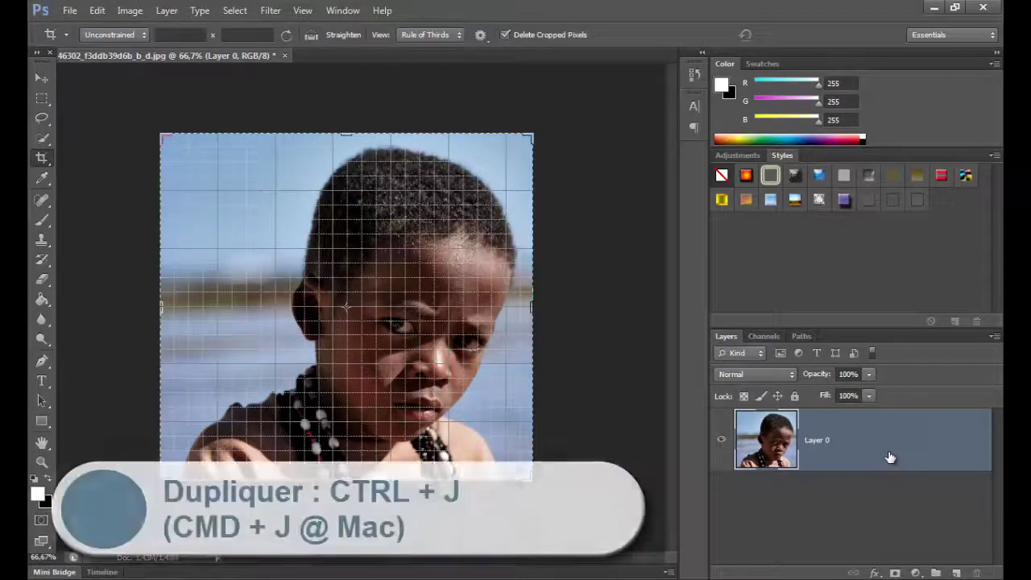
key("ctrl+j")
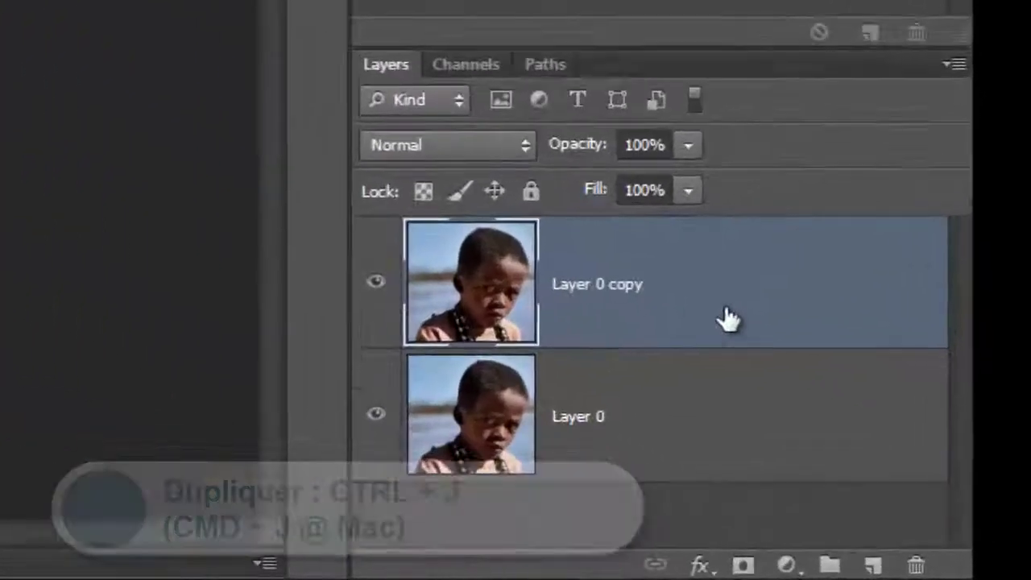
left_click_drag(887, 457, 945, 560)
left_click_drag(828, 534, 853, 567)
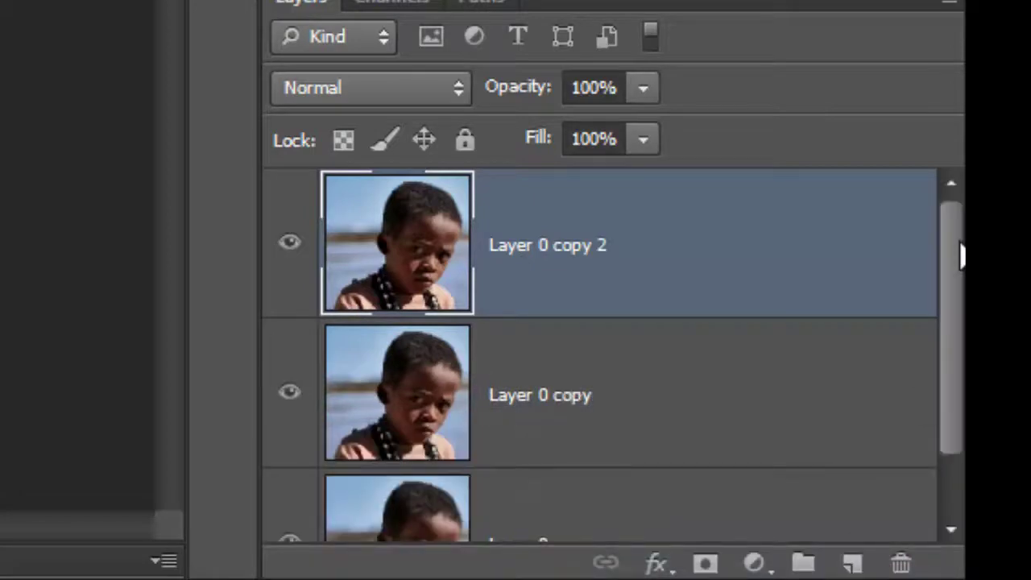
left_click_drag(962, 256, 962, 355)
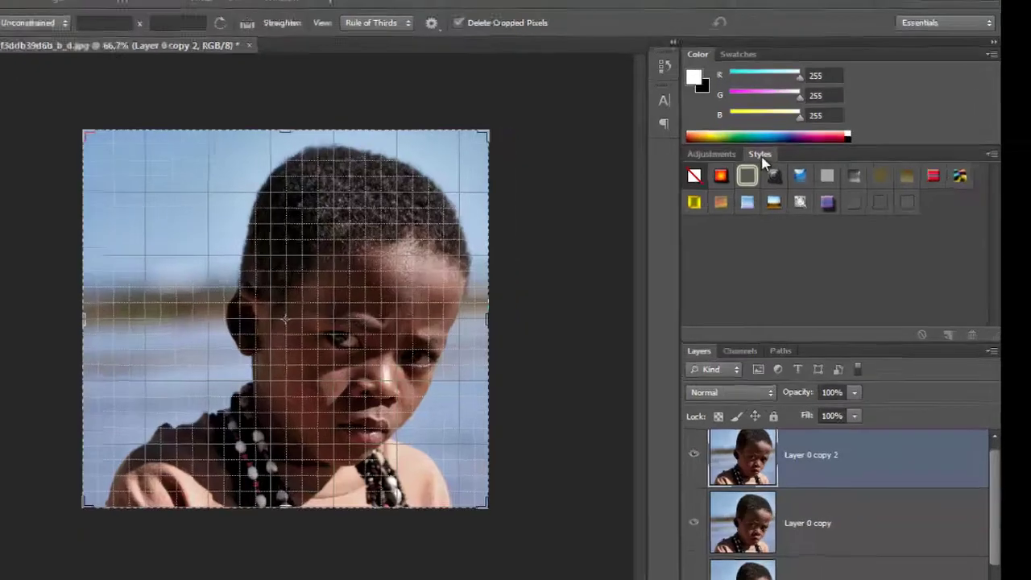
Close the Styles panel to free up workspace.
right_click(783, 159)
left_click(488, 157)
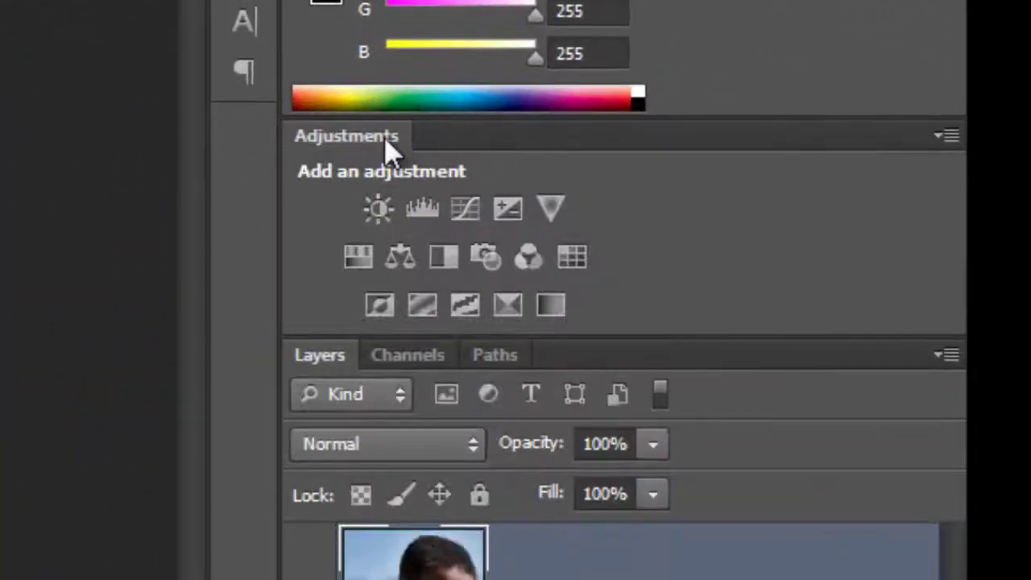
Close the Adjustments and Color panels to leave more room for the layers.
right_click(388, 141)
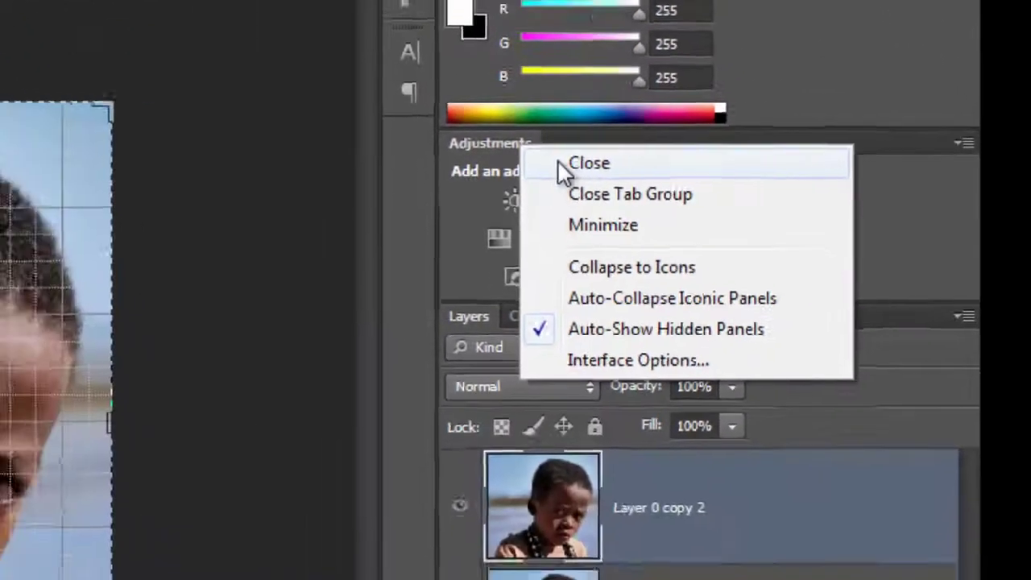
left_click(588, 164)
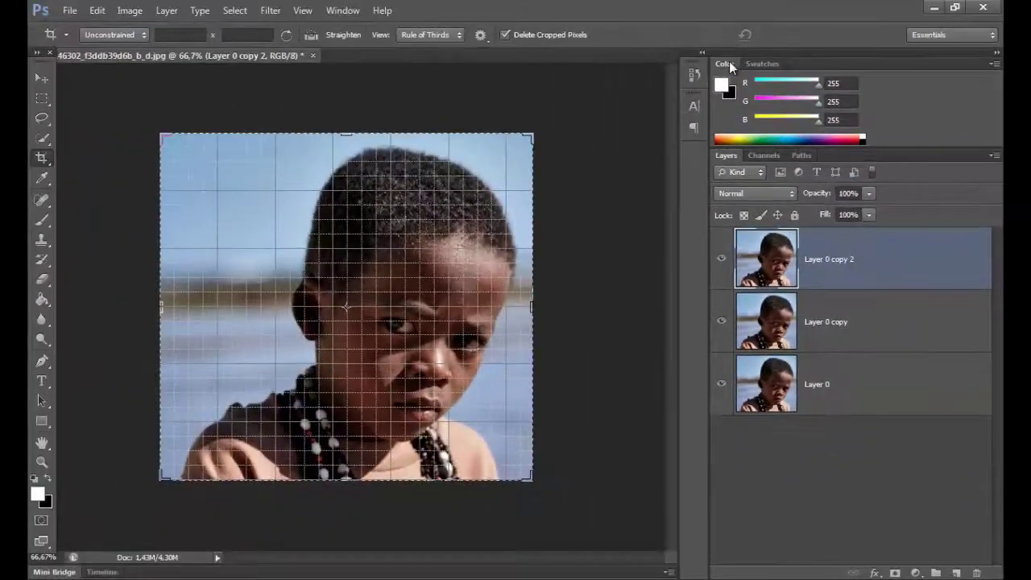
right_click(727, 67)
left_click(746, 72)
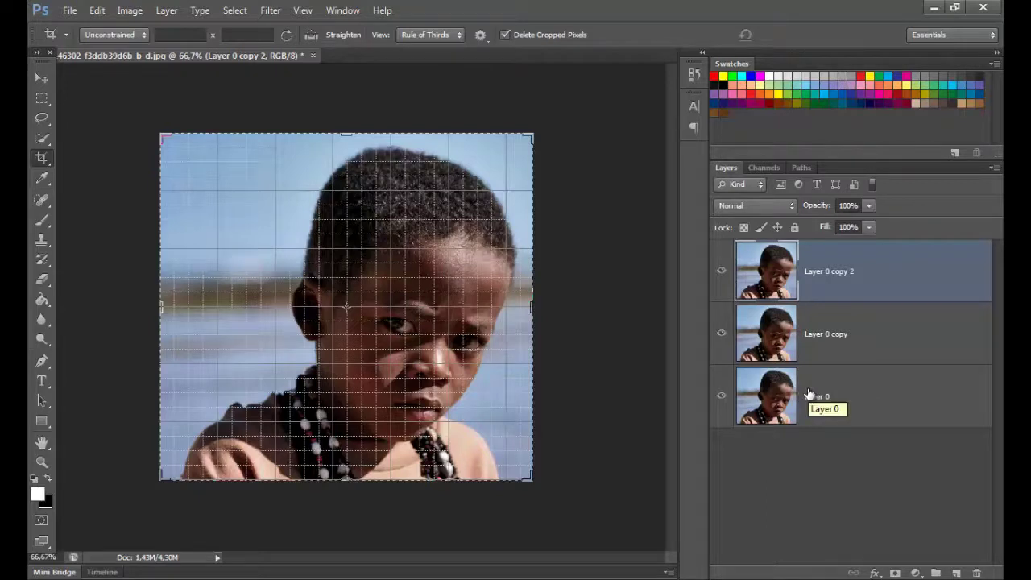
Rename the middle layer, Layer 0 copy, as ankizy01.
left_click(833, 329)
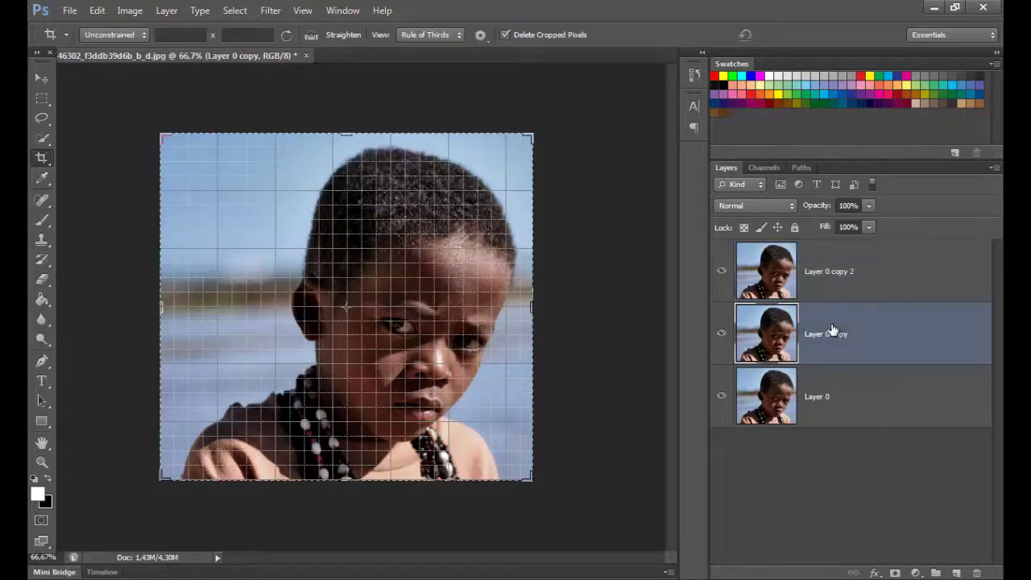
right_click(834, 330)
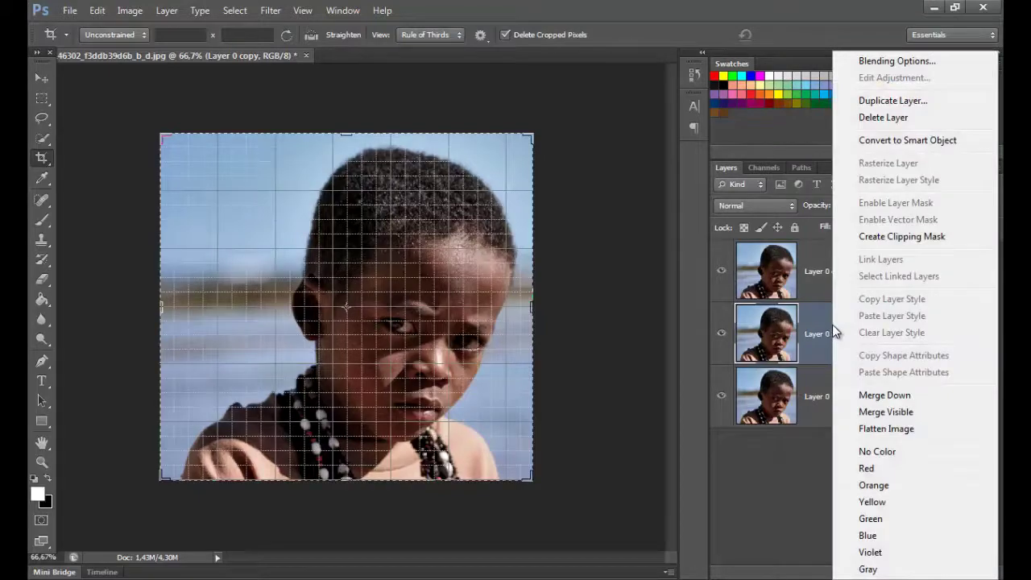
left_click(826, 321)
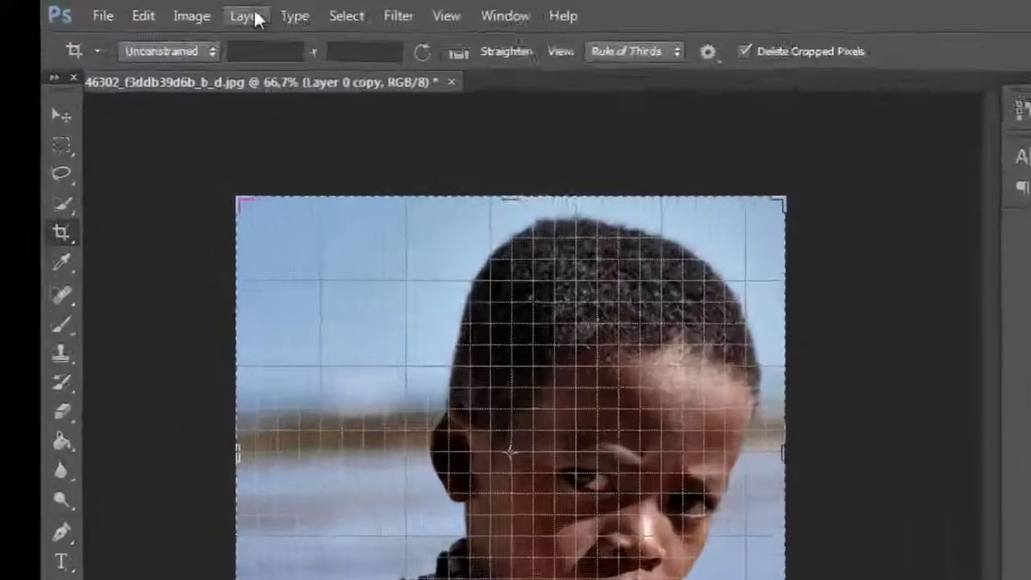
left_click(167, 10)
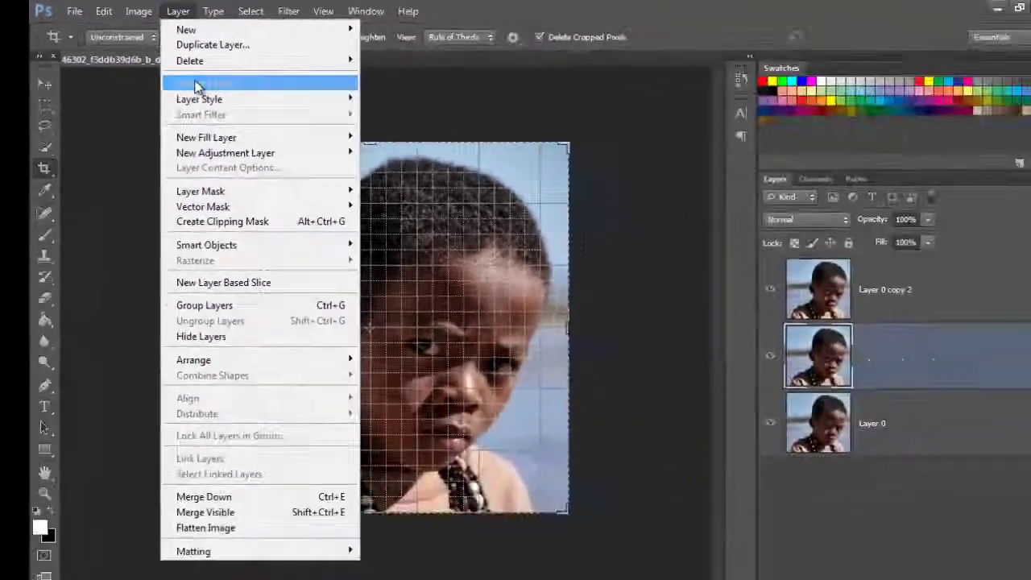
left_click(379, 157)
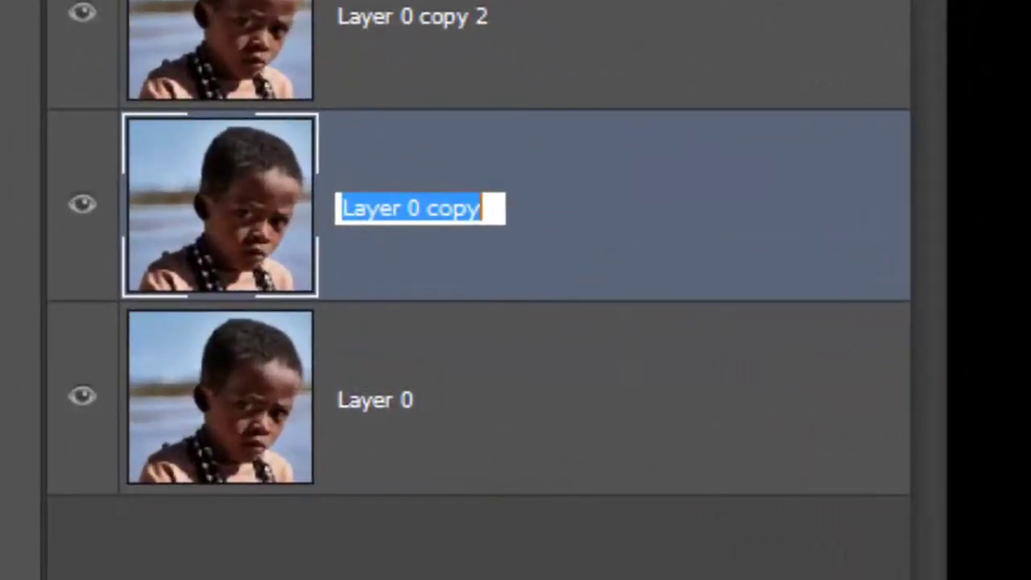
type("ankizy01")
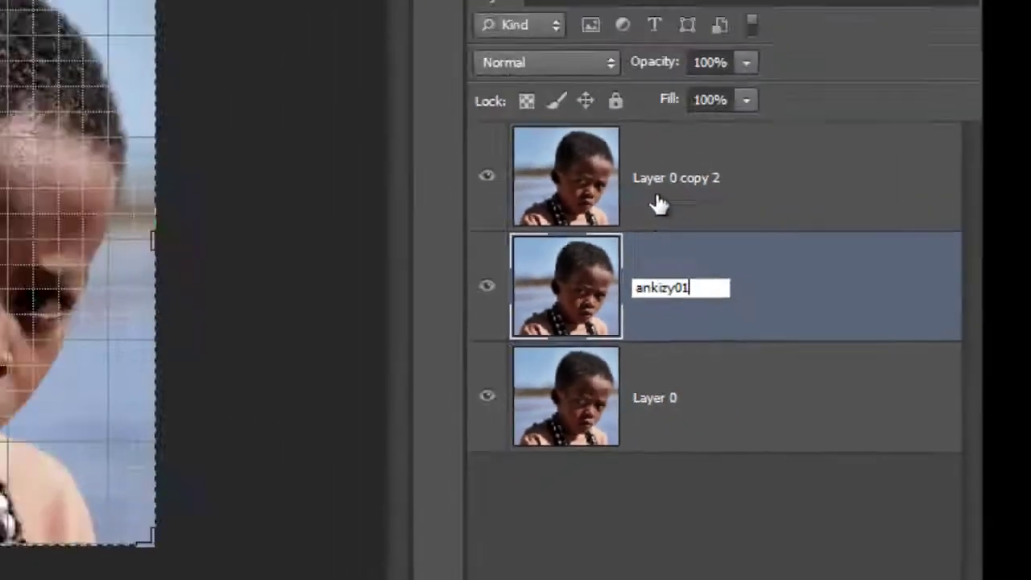
Rename the uppermost layer, Layer 0 copy 2, as ankizy02.
left_click(358, 16)
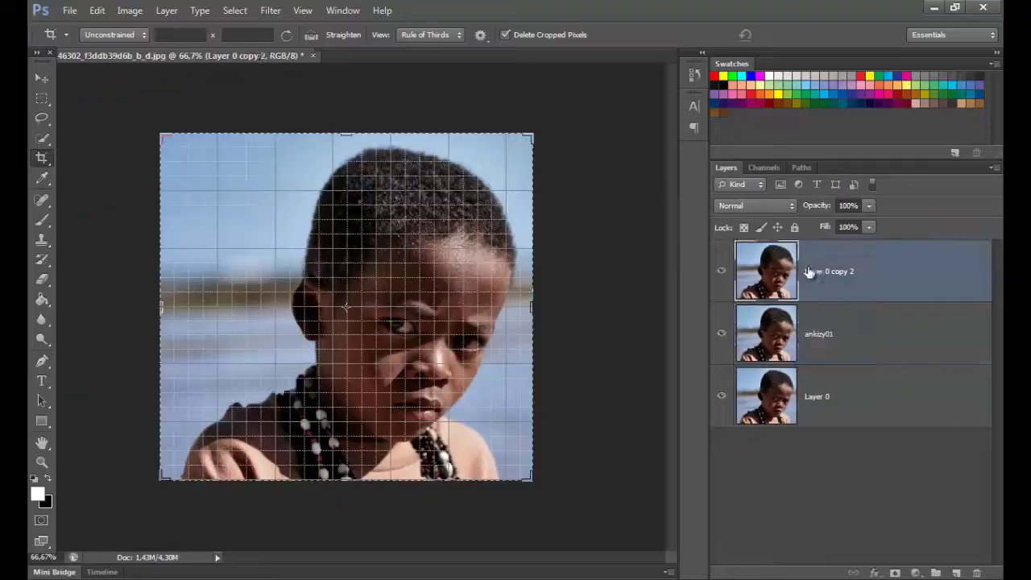
left_click(166, 10)
left_click(195, 77)
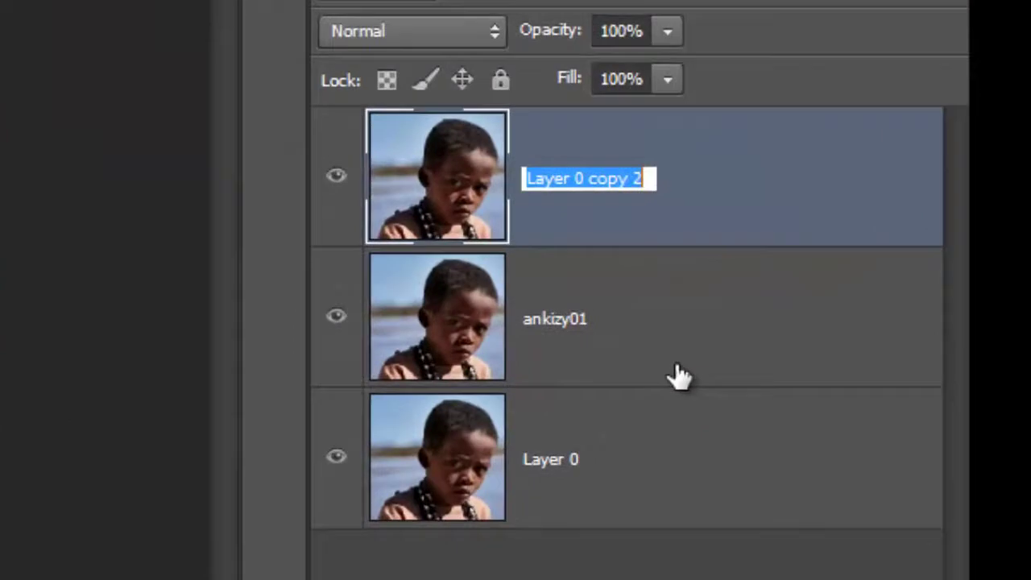
type("ankizy02")
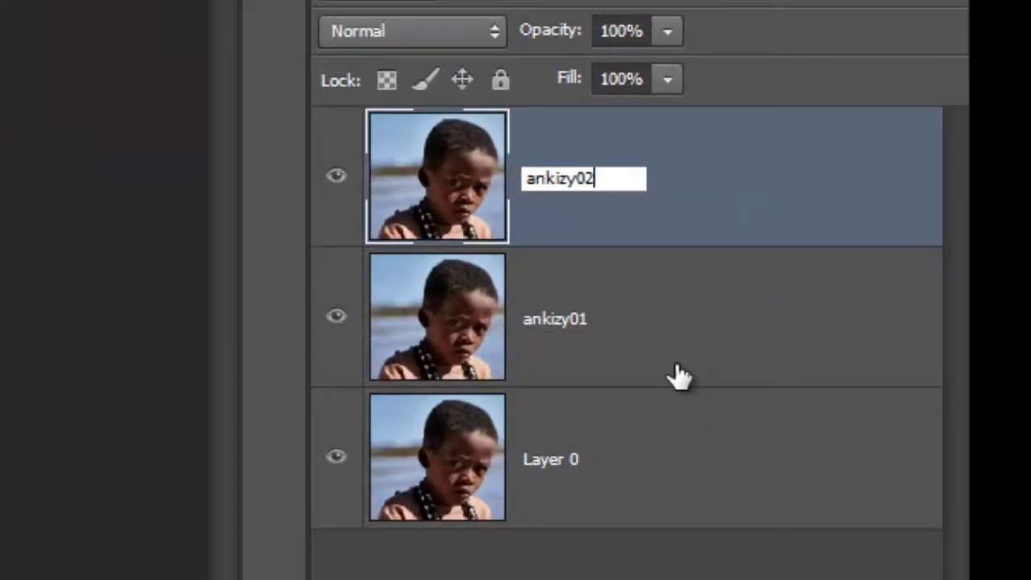
key("Return")
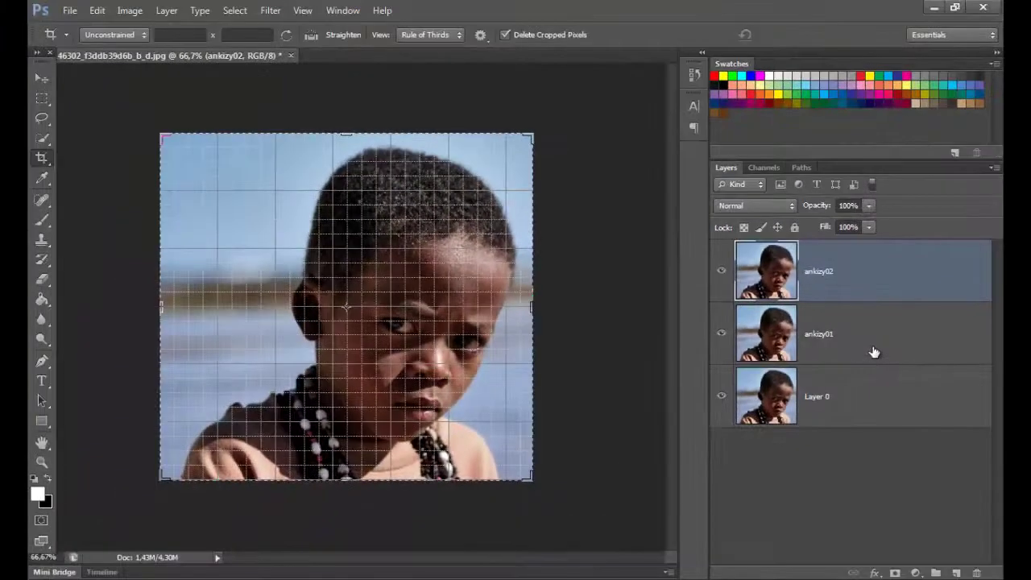
On ankizy01, marquee-select a full-width horizontal strip along the photo's upper edge, about 25.86 by 3.03 cm, with no feather.
left_click(871, 350)
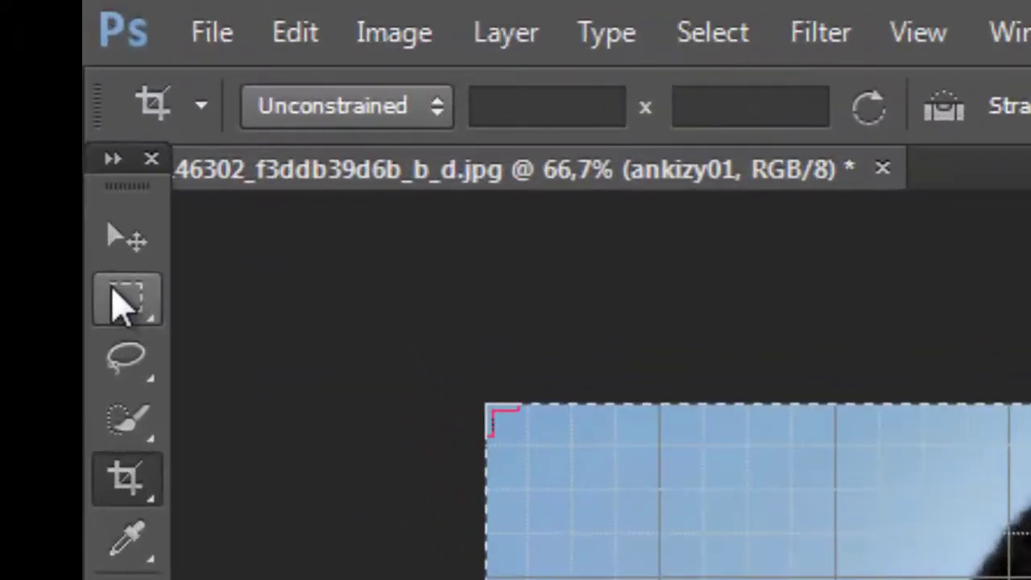
left_click(127, 305)
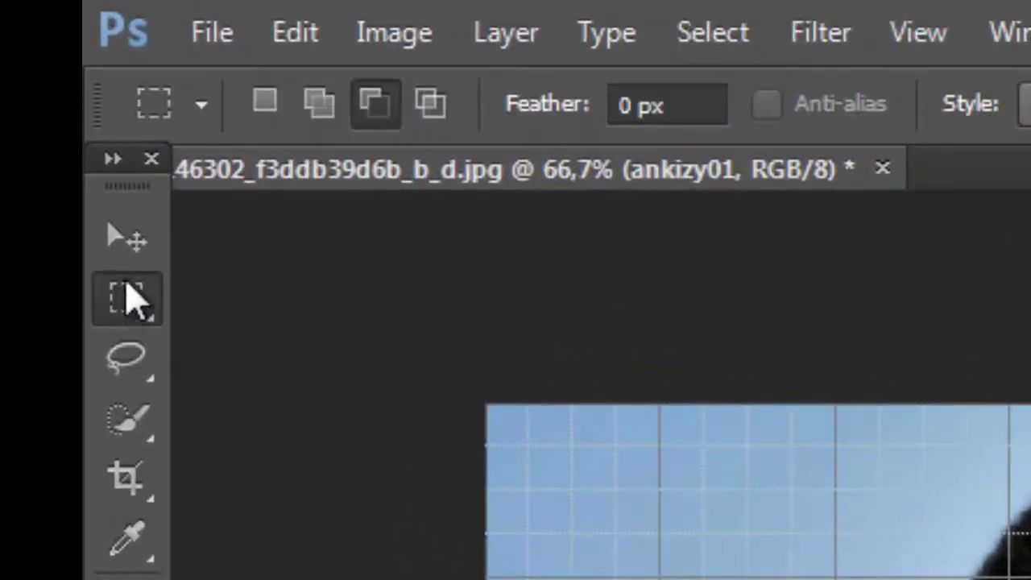
left_click(282, 112)
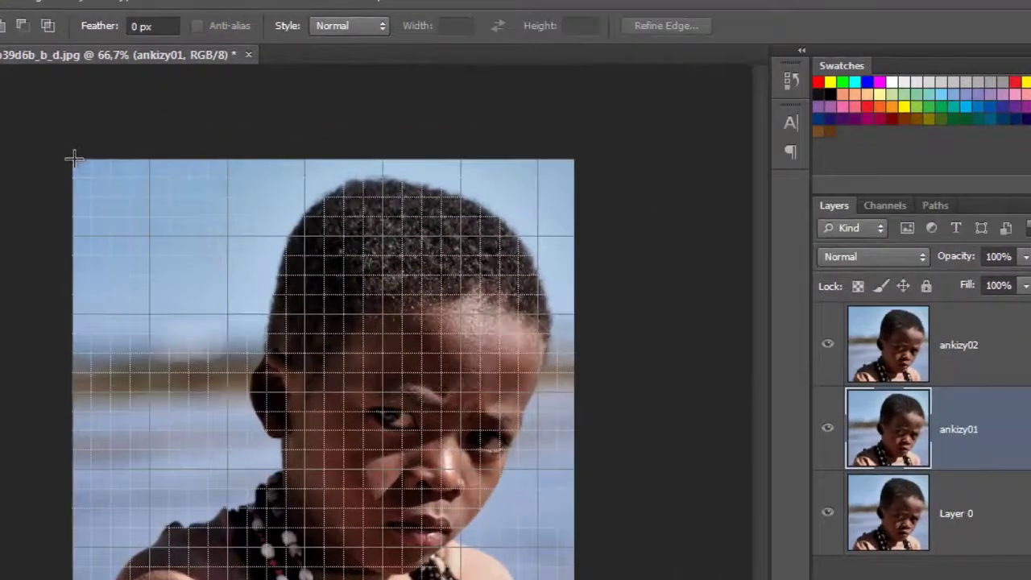
left_click_drag(73, 158, 468, 221)
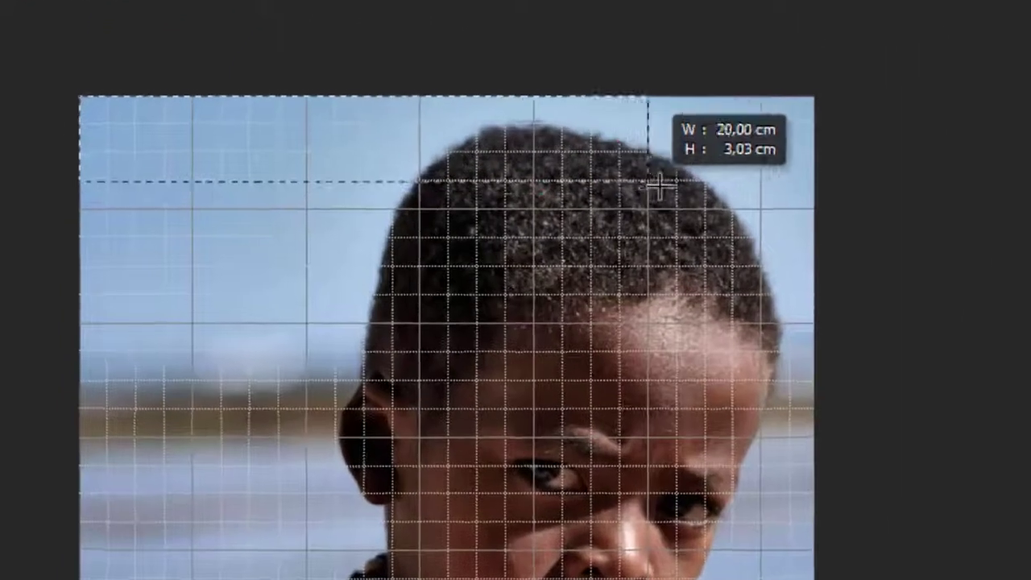
left_click_drag(659, 187, 814, 173)
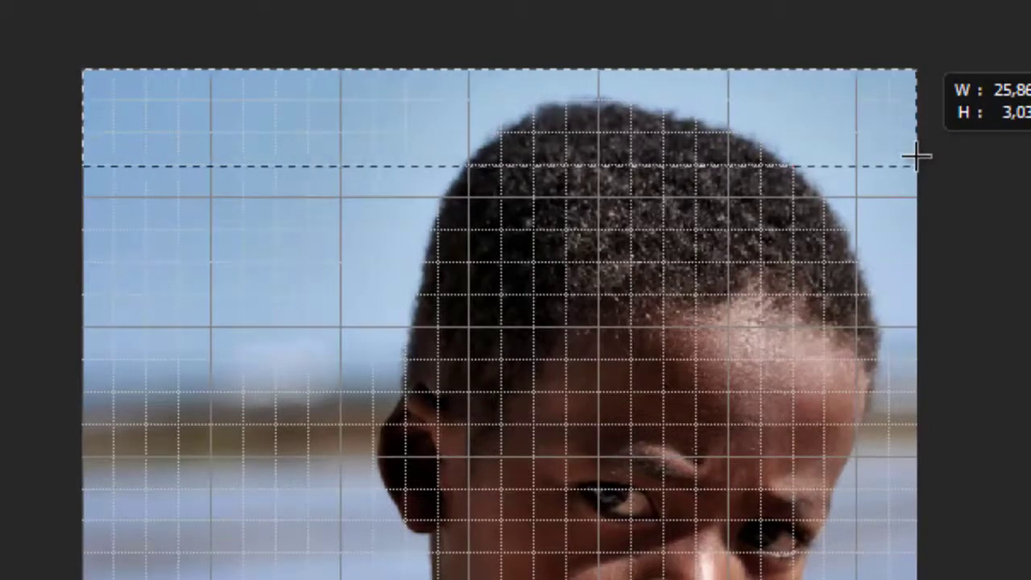
left_click_drag(917, 158, 919, 161)
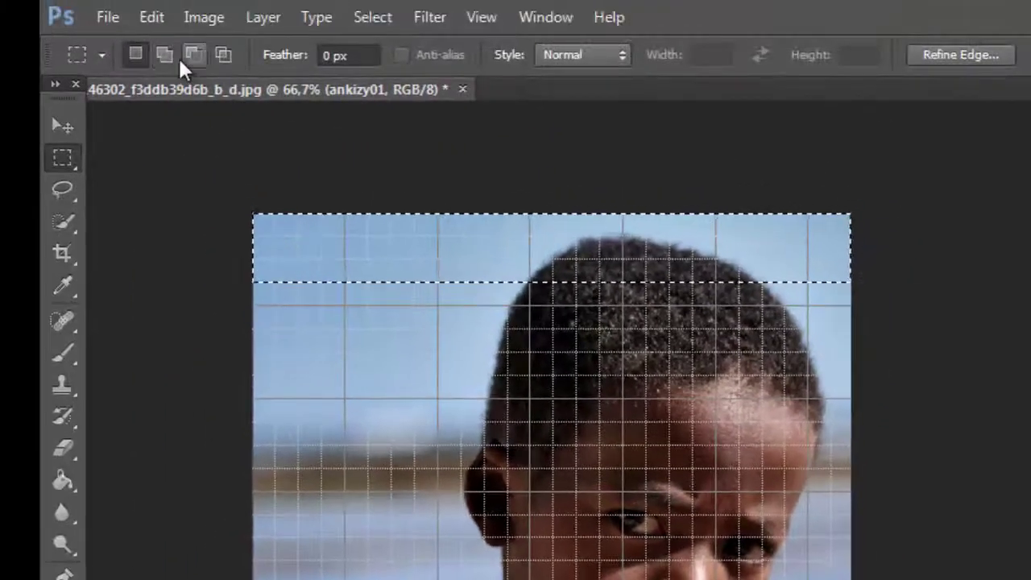
Add five more full-width strips about 3.03 cm high to the selection down the photo, leaving one grid subdivision between strips.
left_click(131, 19)
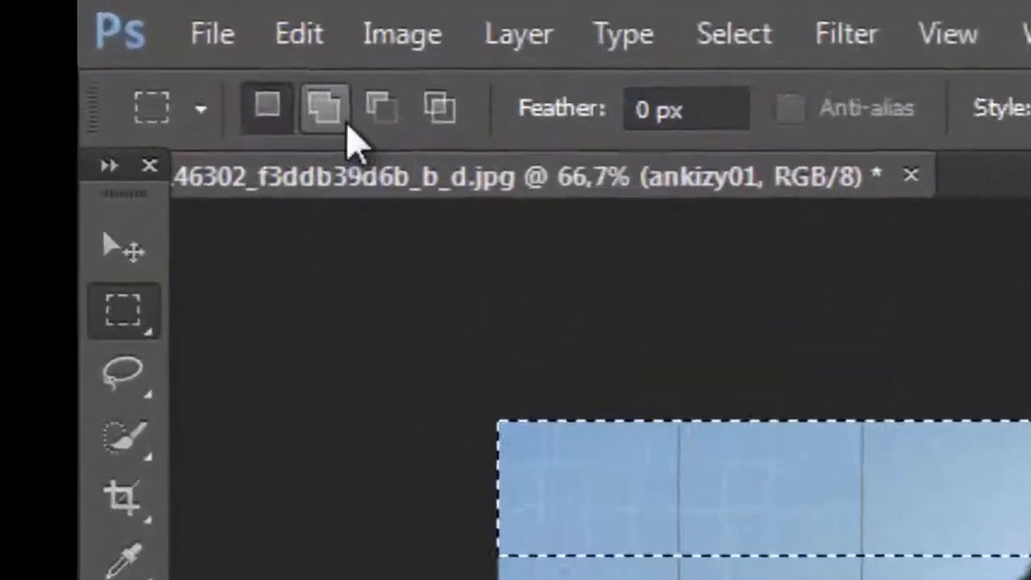
left_click(326, 111)
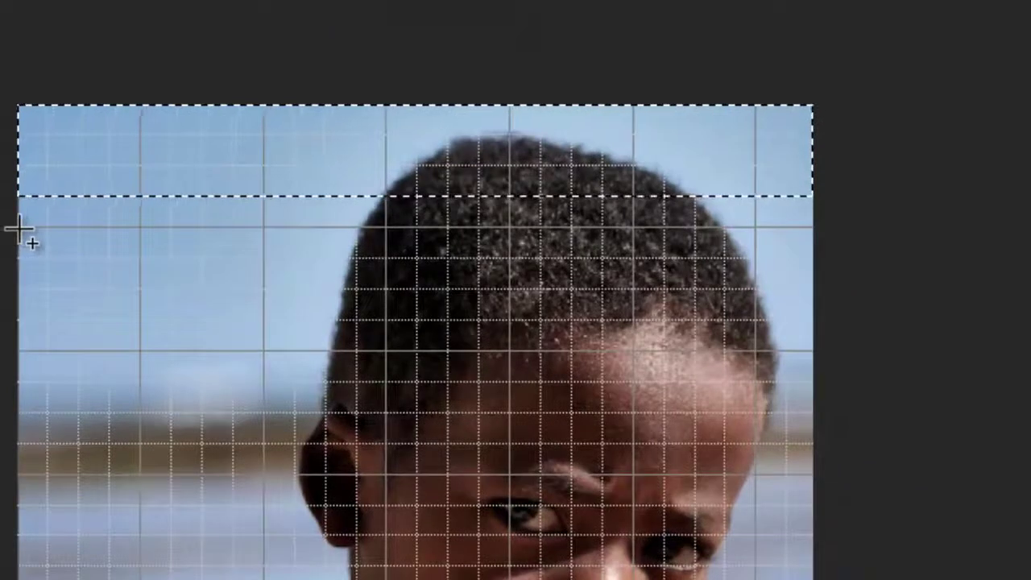
left_click_drag(57, 242, 819, 328)
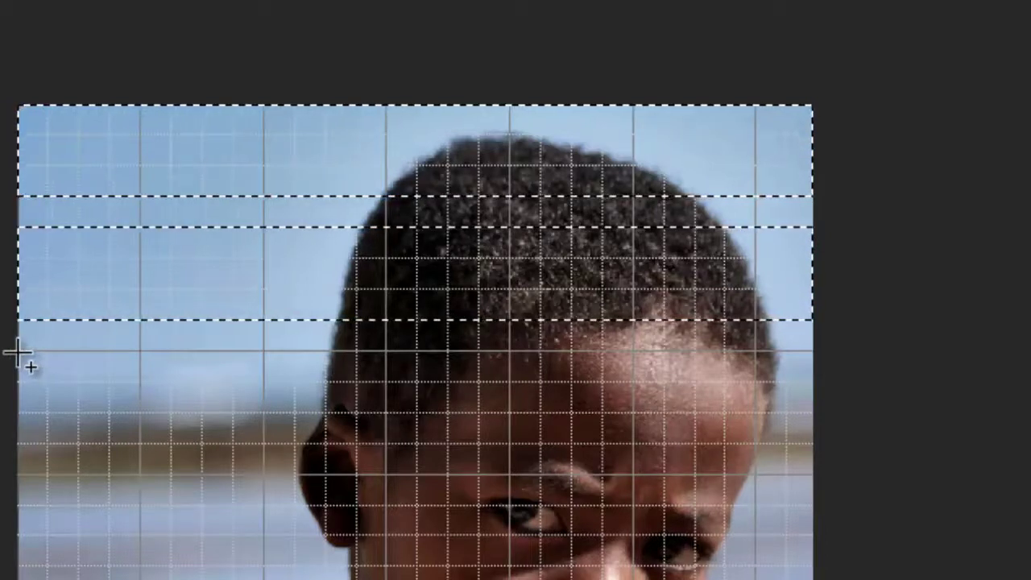
left_click_drag(18, 352, 830, 451)
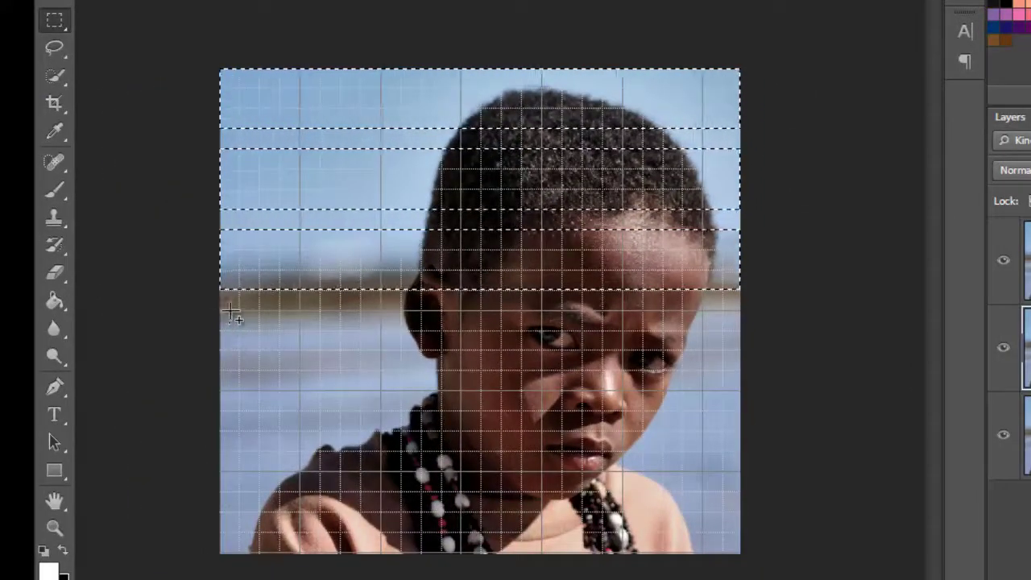
left_click_drag(680, 374, 750, 375)
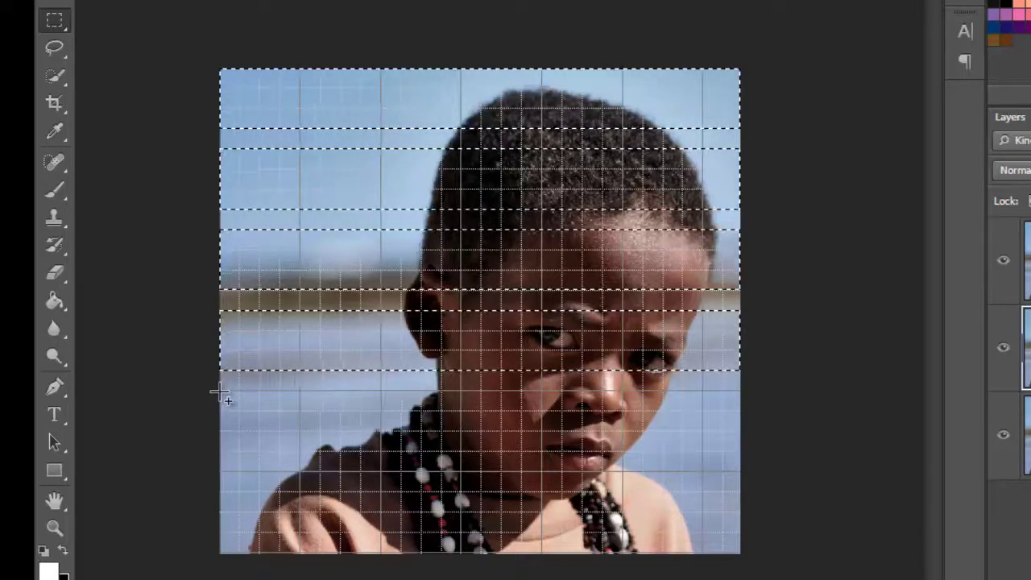
left_click_drag(541, 442, 749, 451)
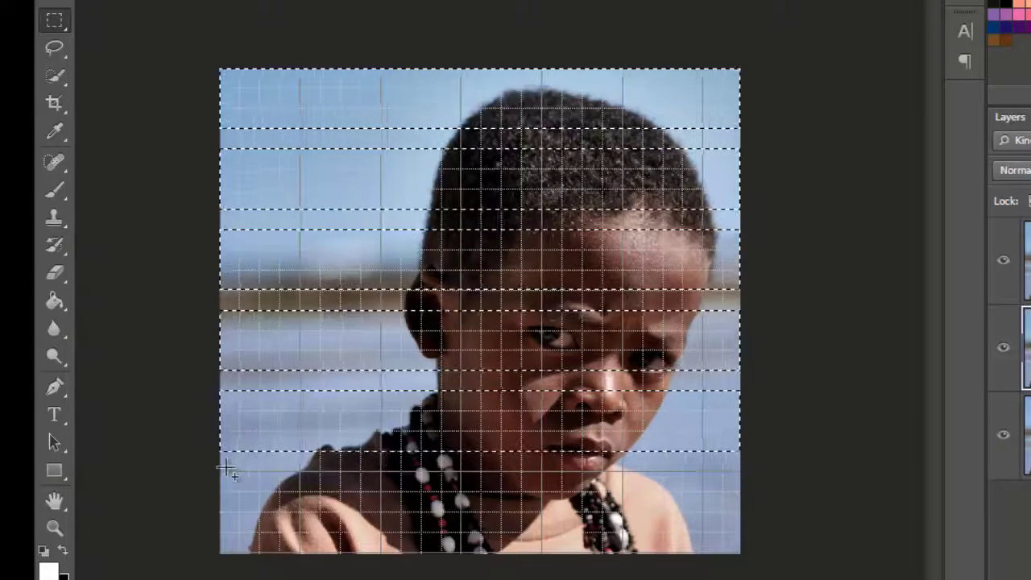
left_click_drag(221, 471, 743, 545)
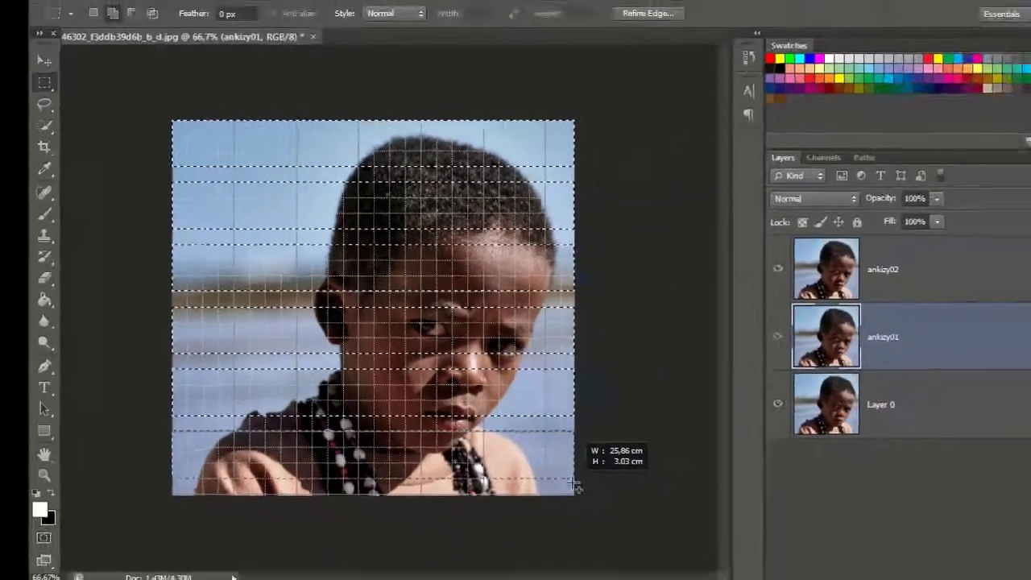
left_click_drag(575, 486, 574, 482)
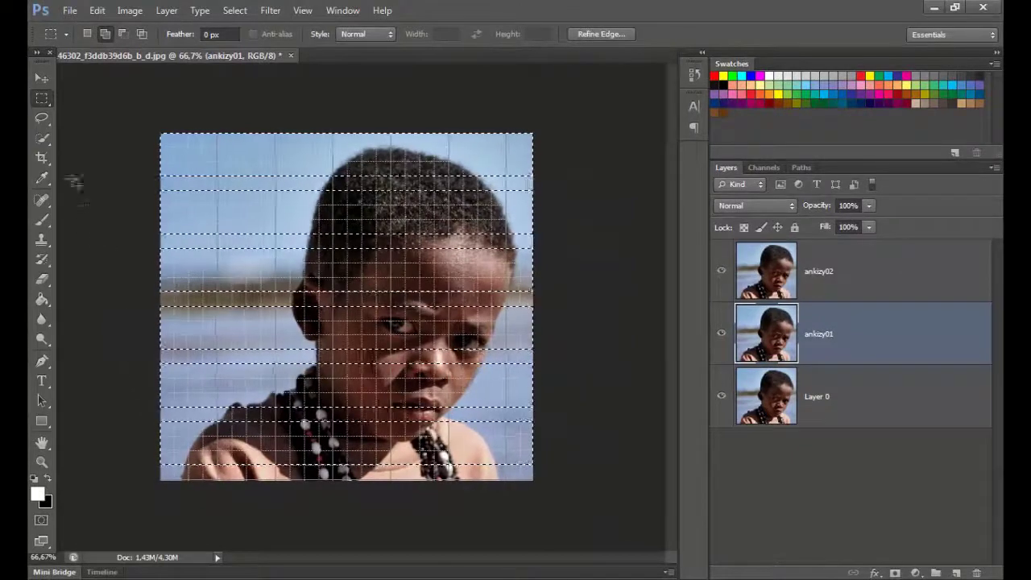
Return the Rectangular Marquee to new-selection mode and add a layer mask to ankizy01 from the horizontal strip selection.
left_click(41, 80)
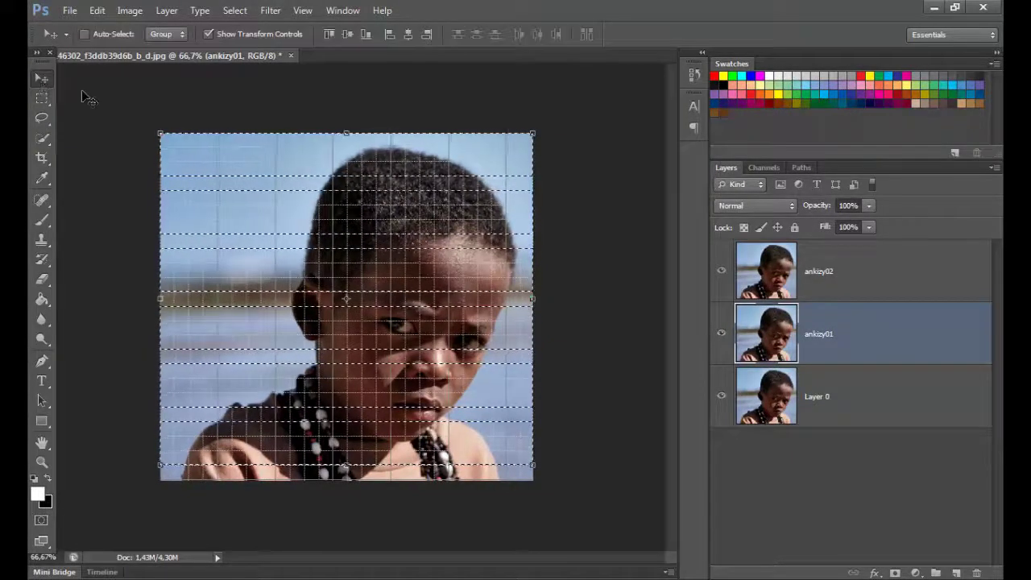
left_click(849, 270)
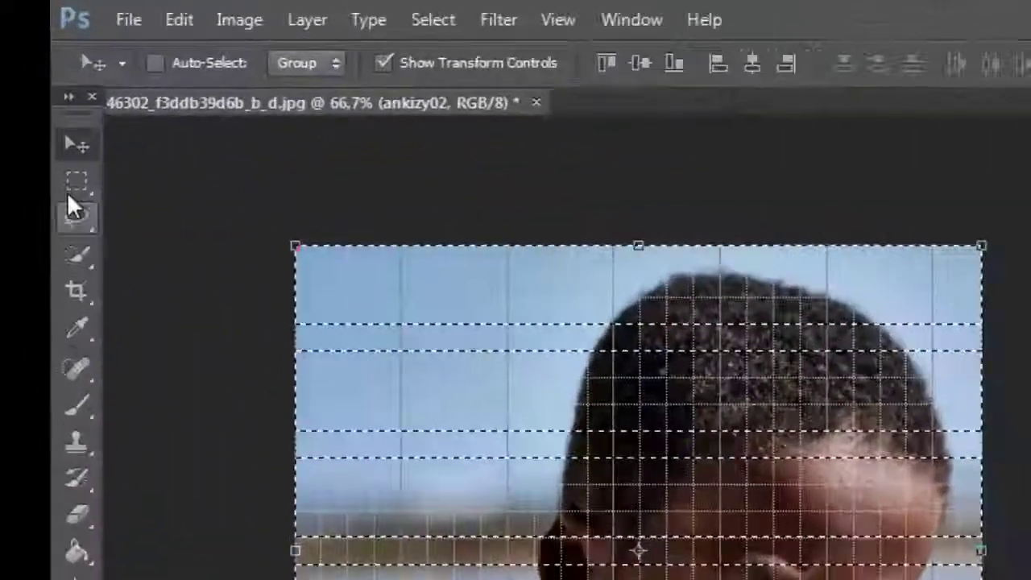
left_click(72, 186)
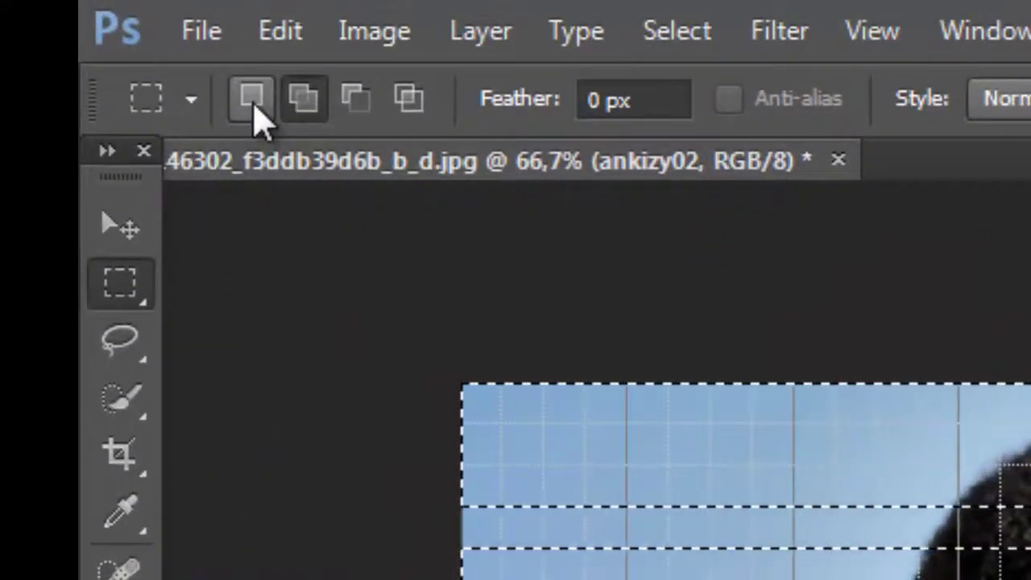
left_click(256, 101)
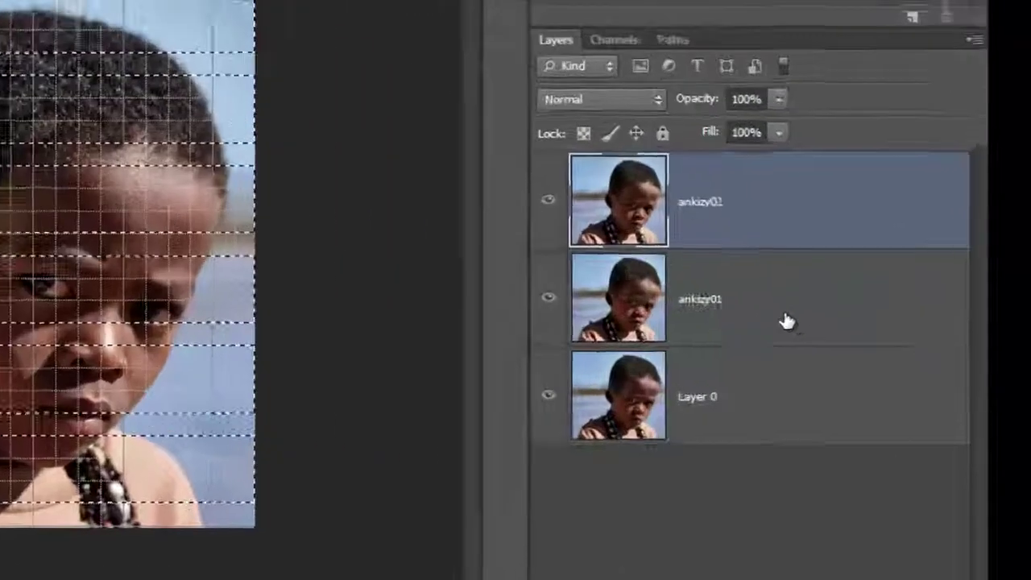
left_click(874, 349)
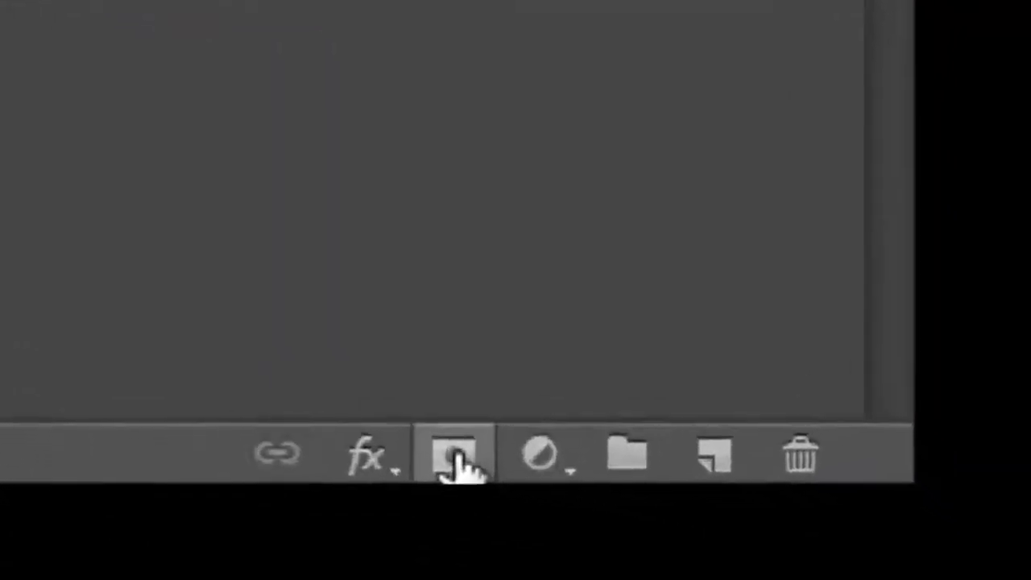
left_click(327, 432)
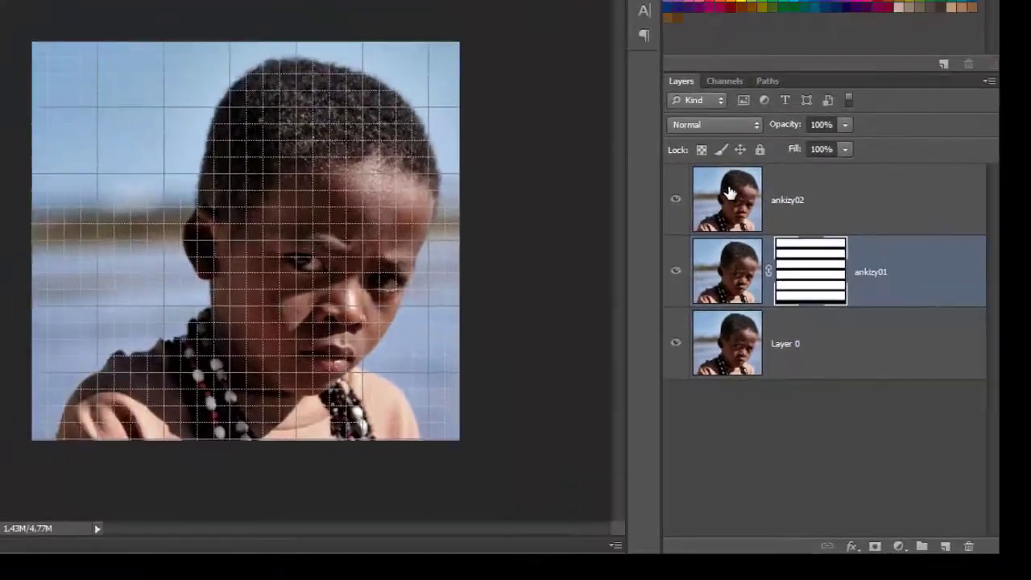
On ankizy02, marquee-select a full-height vertical strip three grid subdivisions wide along the photo's left edge.
left_click(573, 24)
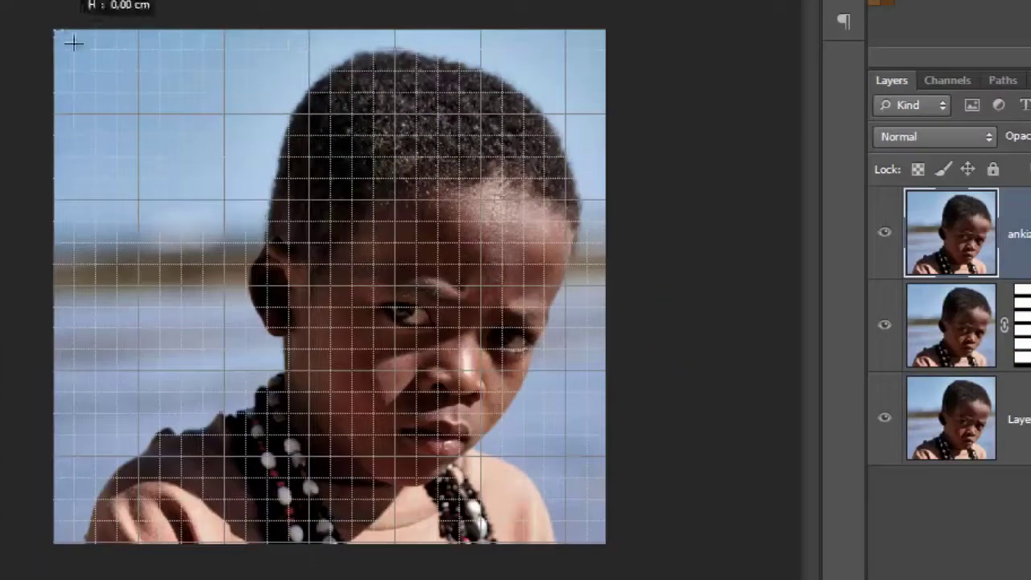
left_click_drag(72, 43, 108, 540)
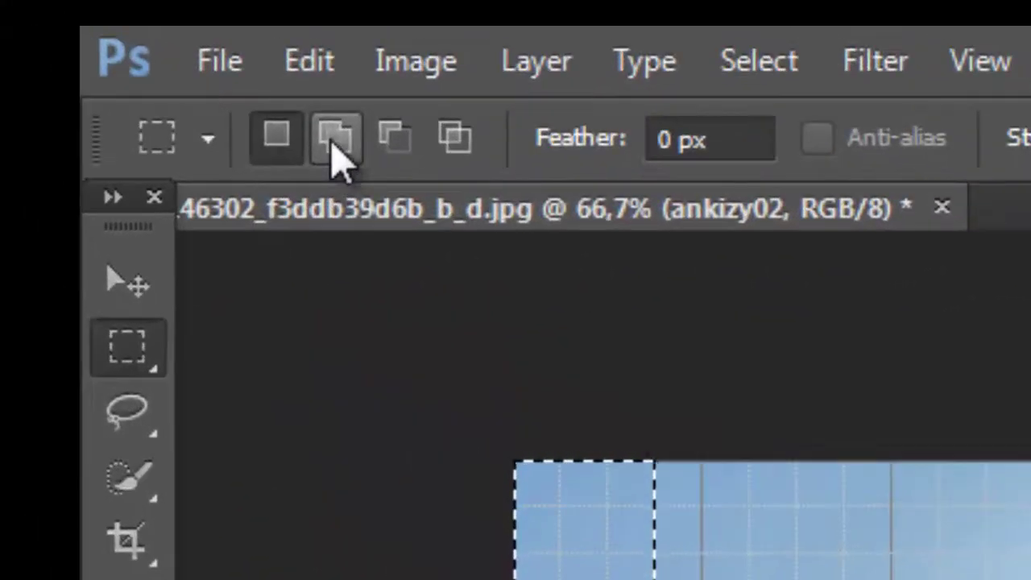
Add six full-height strips across the photo to the selection, three grid subdivisions wide with one-subdivision gaps, the last ending at its edge, and mask ankizy02 from it.
left_click(336, 139)
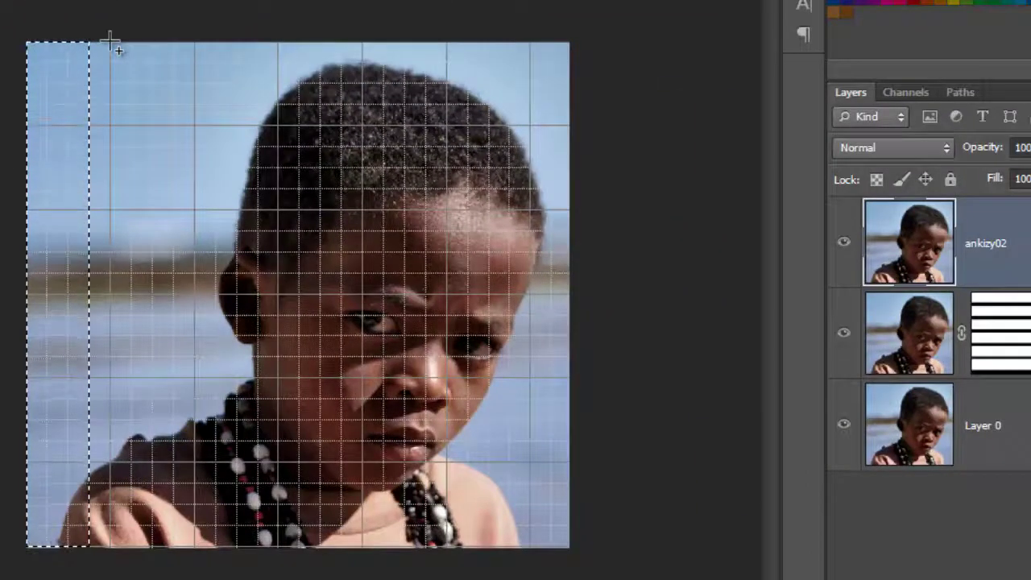
left_click_drag(111, 42, 171, 546)
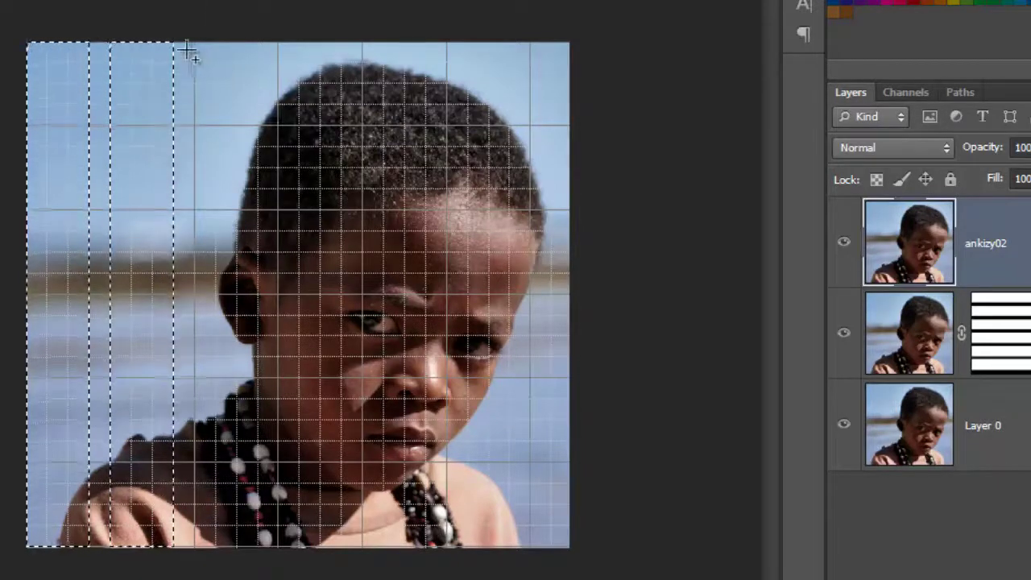
left_click_drag(194, 42, 253, 553)
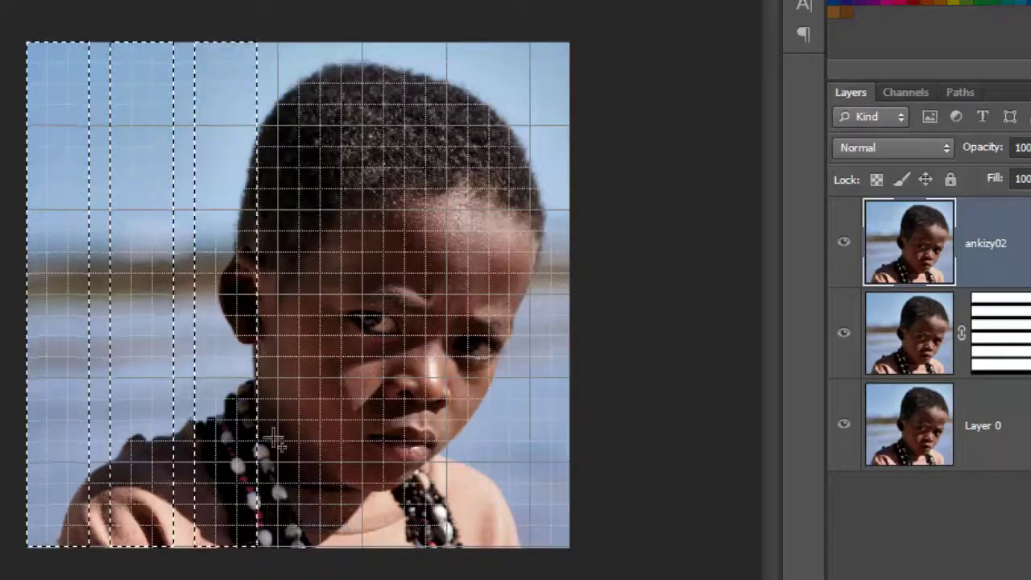
left_click_drag(278, 44, 330, 483)
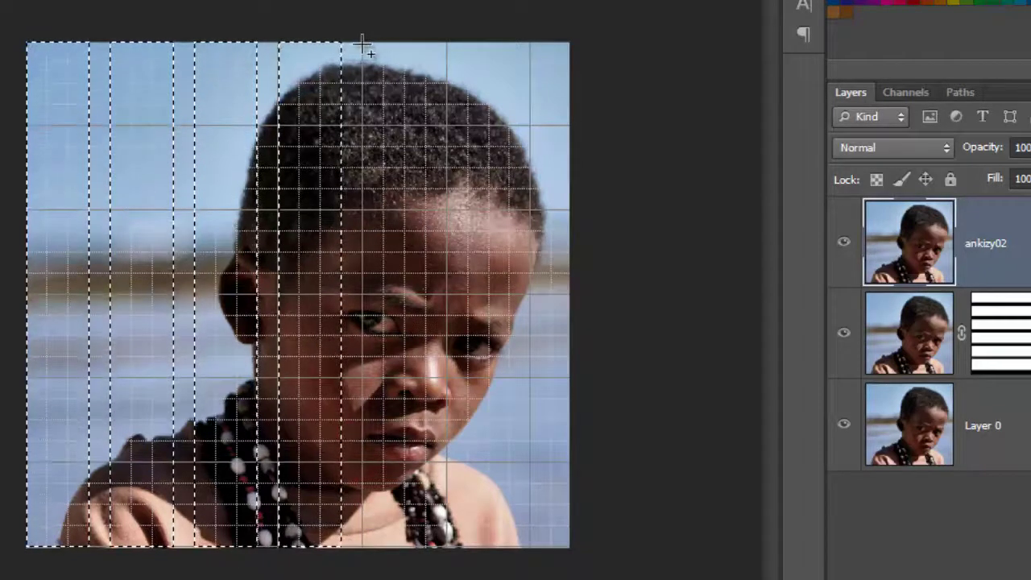
left_click_drag(391, 113, 446, 550)
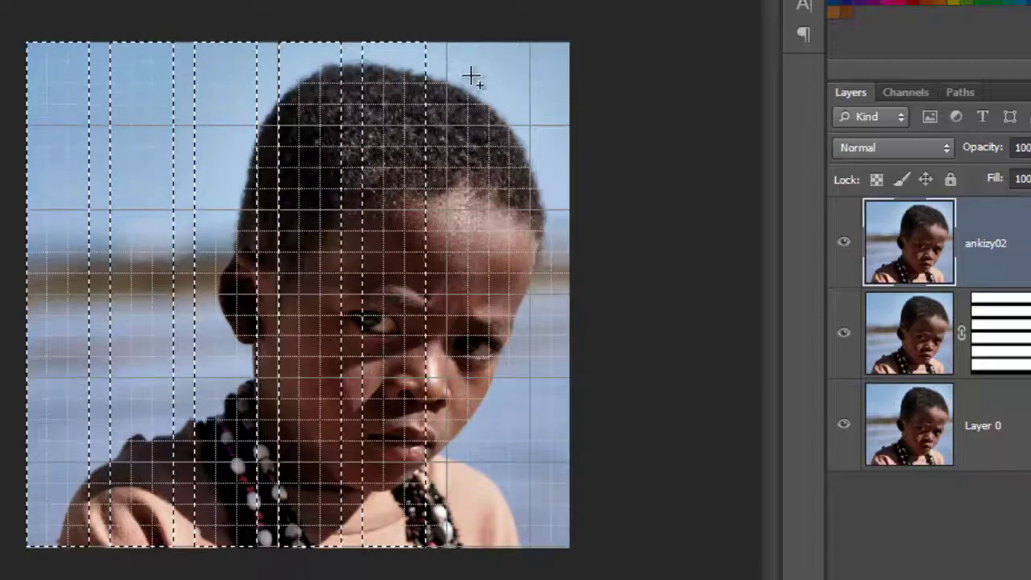
left_click_drag(448, 44, 489, 511)
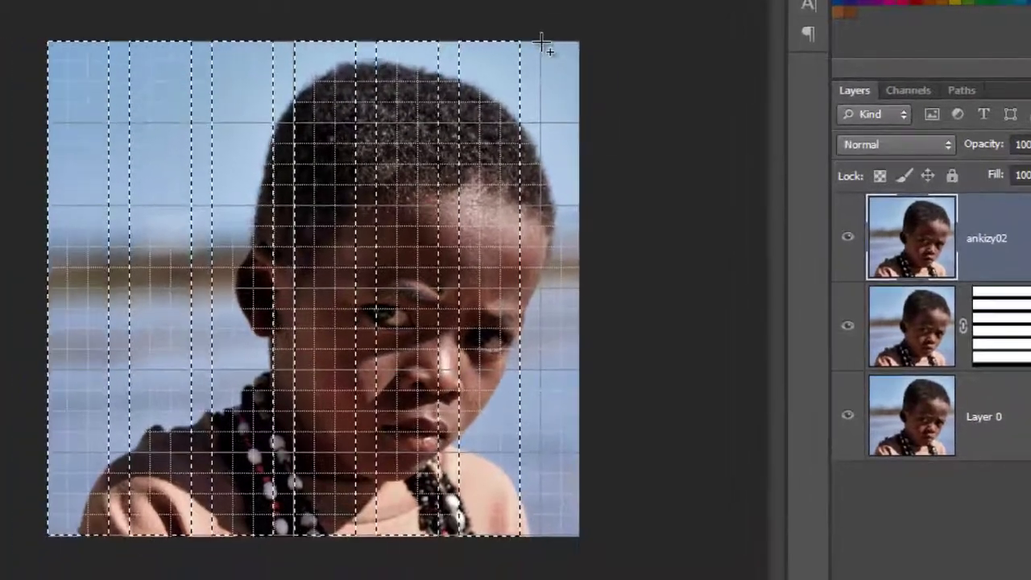
left_click_drag(541, 42, 590, 555)
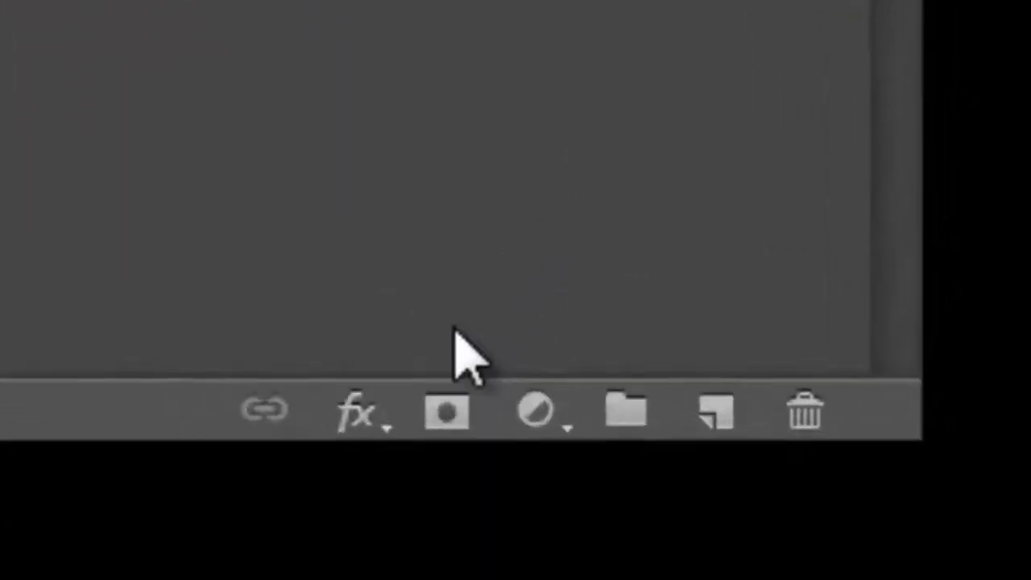
left_click(447, 412)
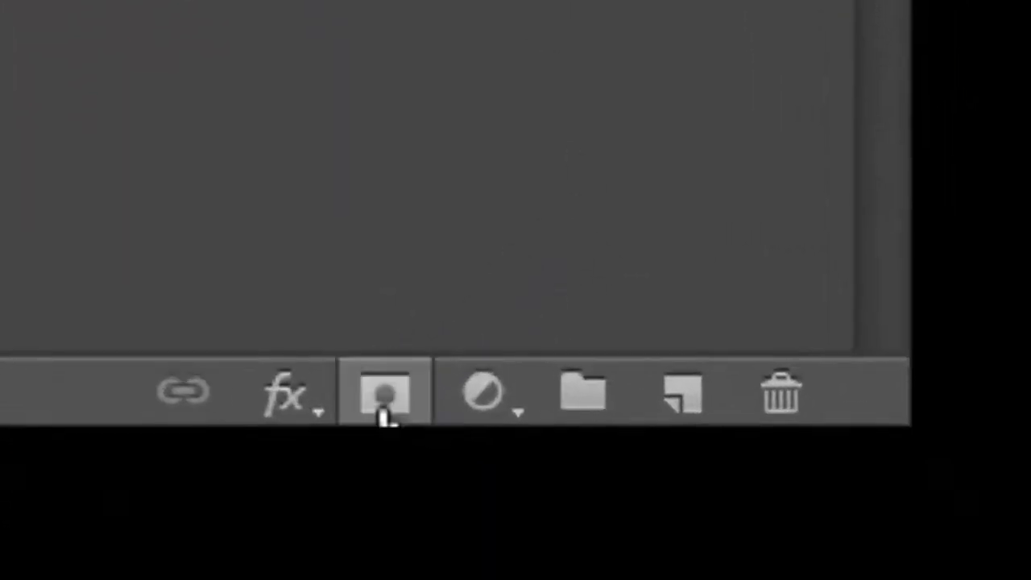